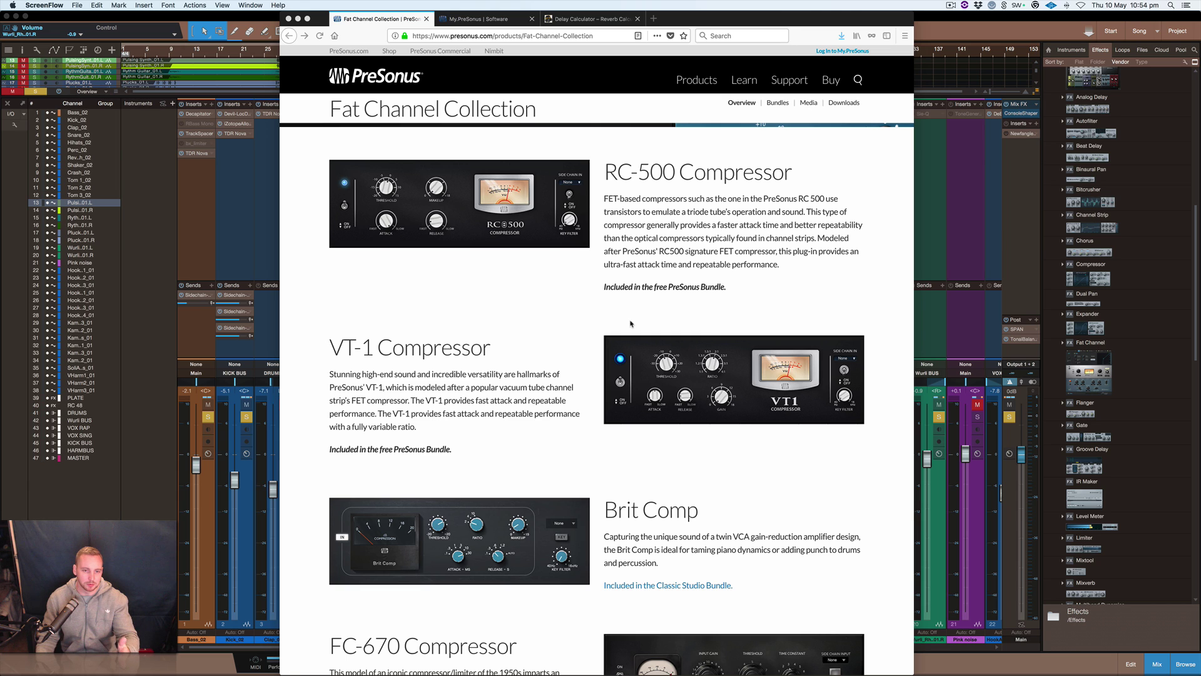
Scroll the Fat Channel Collection page past the compressors to the RC-500 EQ and VT-1 EQ entries
{"action": "scroll", "coordinate": [634, 315], "scroll_direction": "down", "scroll_amount": 5}
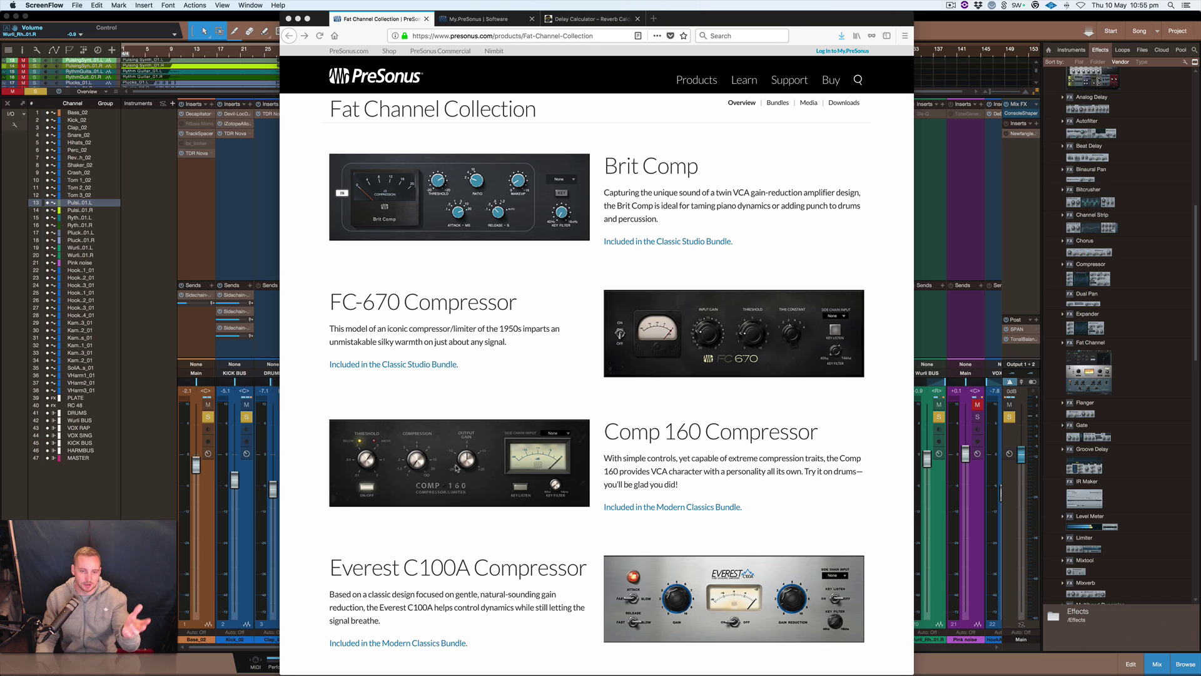
{"action": "scroll", "coordinate": [457, 468], "scroll_direction": "down", "scroll_amount": 5}
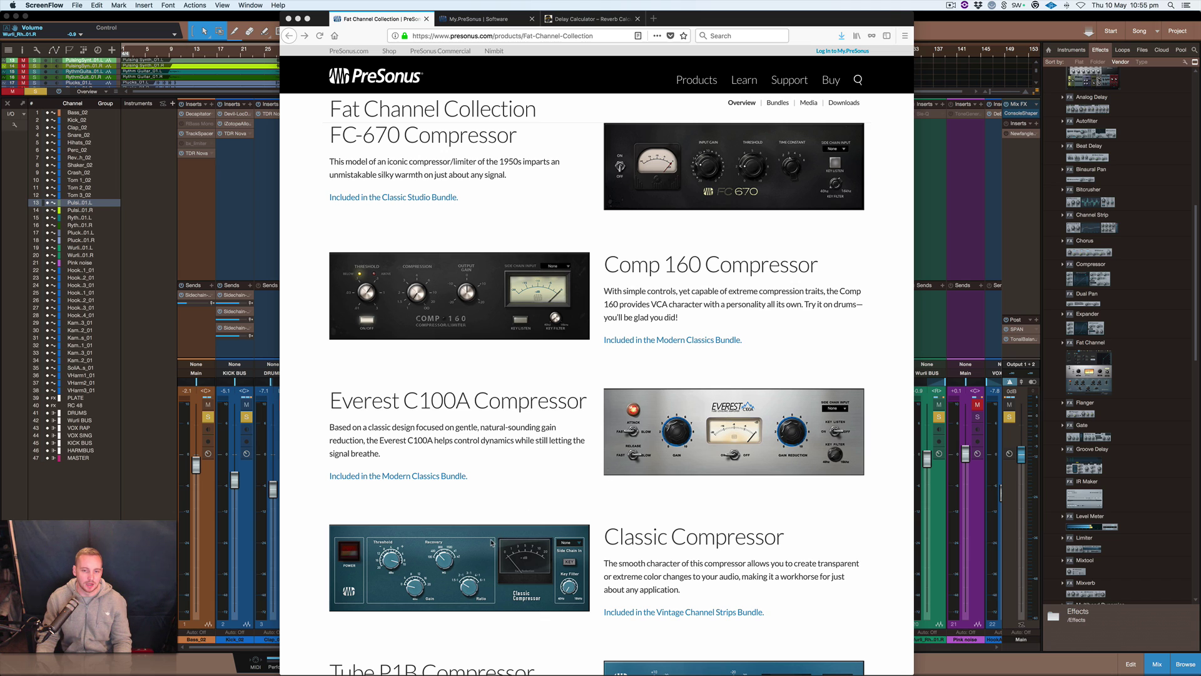
{"action": "scroll", "coordinate": [394, 407], "scroll_direction": "down", "scroll_amount": 5}
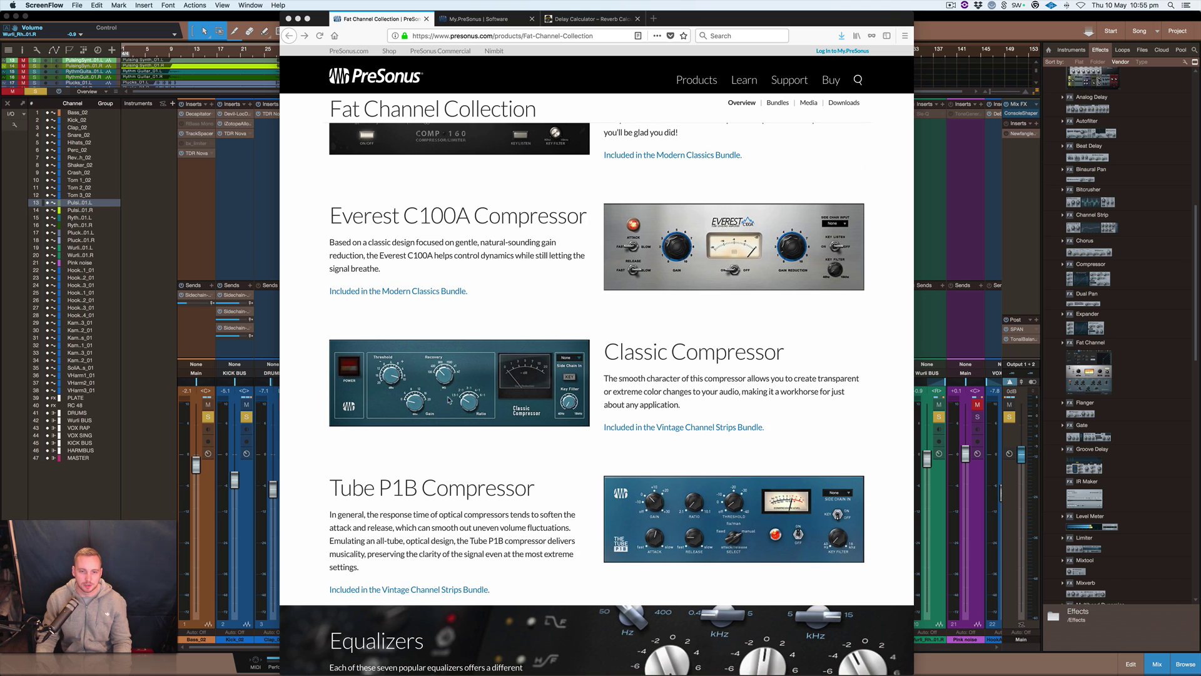
{"action": "scroll", "coordinate": [474, 357], "scroll_direction": "down", "scroll_amount": 5}
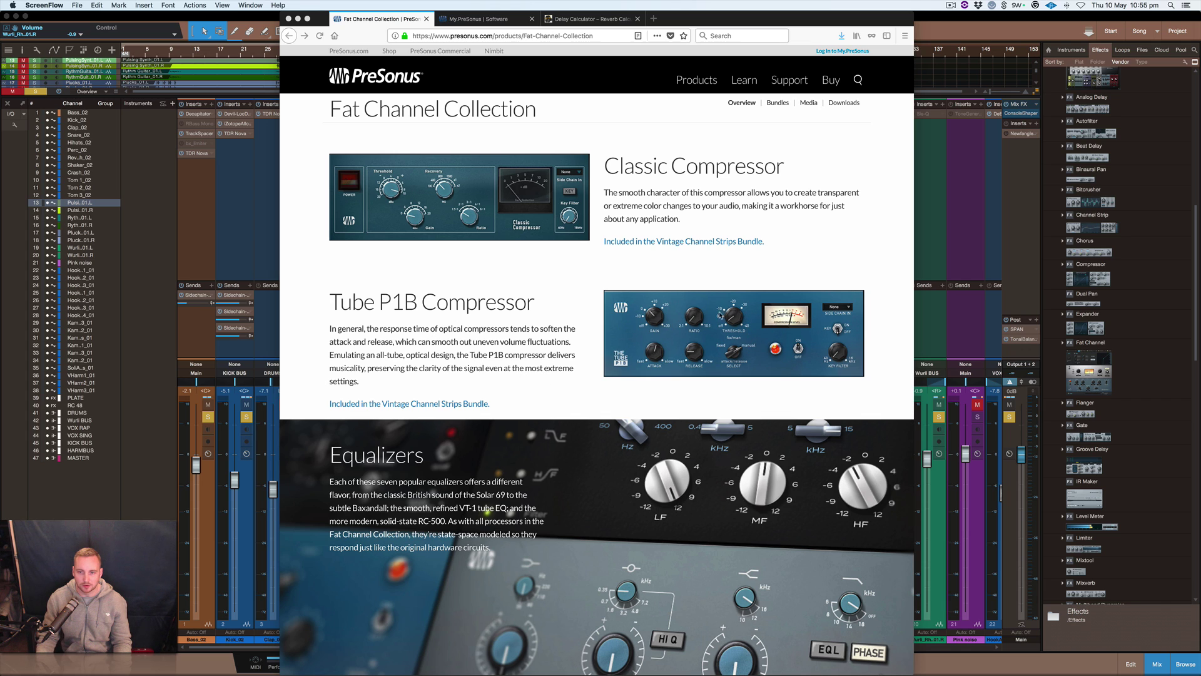
{"action": "scroll", "coordinate": [745, 349], "scroll_direction": "down", "scroll_amount": 7}
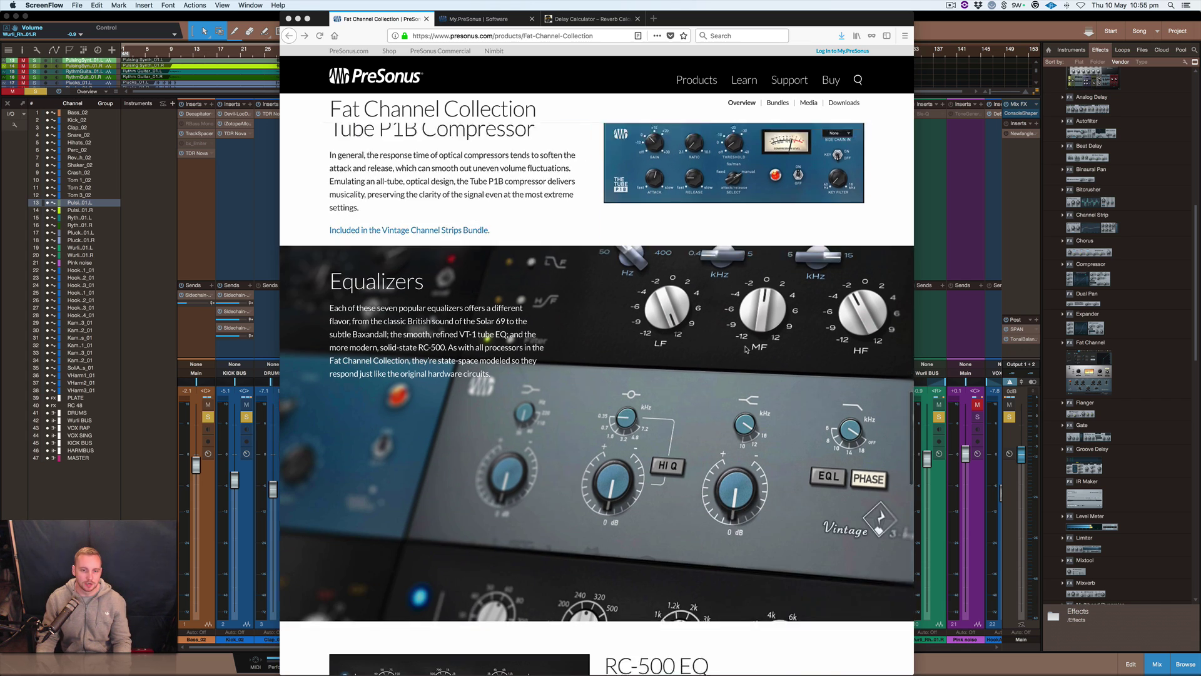
{"action": "scroll", "coordinate": [747, 350], "scroll_direction": "up", "scroll_amount": 2}
{"action": "scroll", "coordinate": [746, 349], "scroll_direction": "down", "scroll_amount": 9}
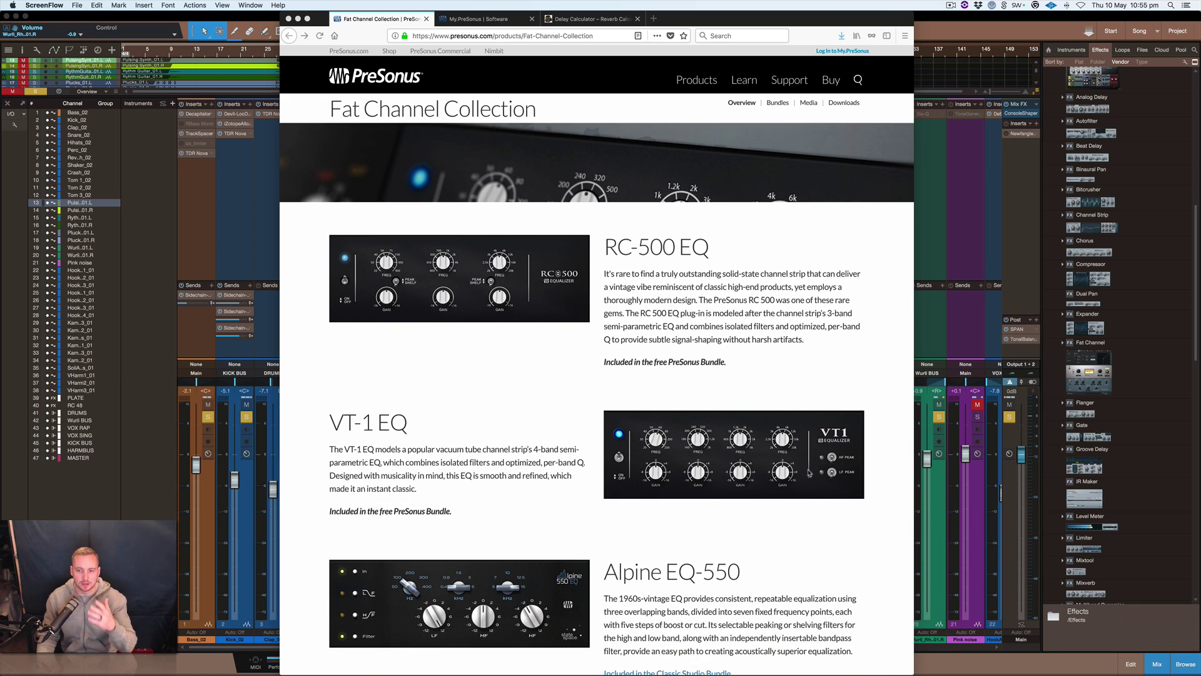
Scroll through the remaining equalizers to the page footer, then back up to VT-1 Compressor and Brit Comp
{"action": "scroll", "coordinate": [815, 465], "scroll_direction": "down", "scroll_amount": 6}
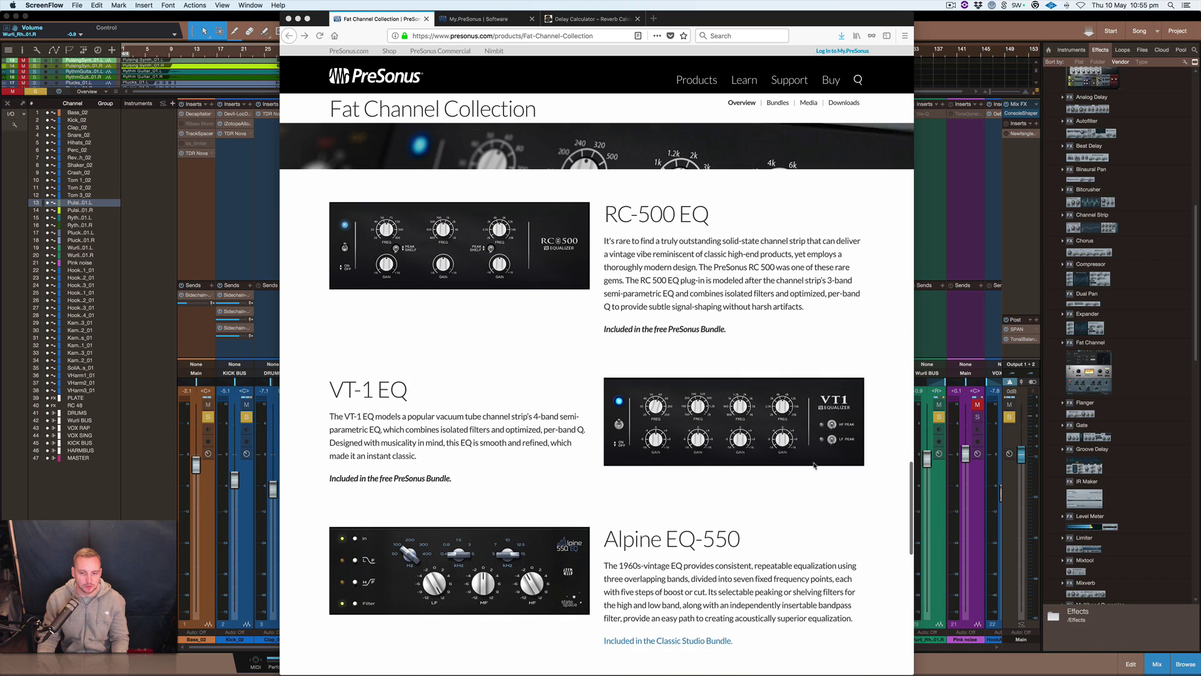
{"action": "scroll", "coordinate": [529, 509], "scroll_direction": "down", "scroll_amount": 2}
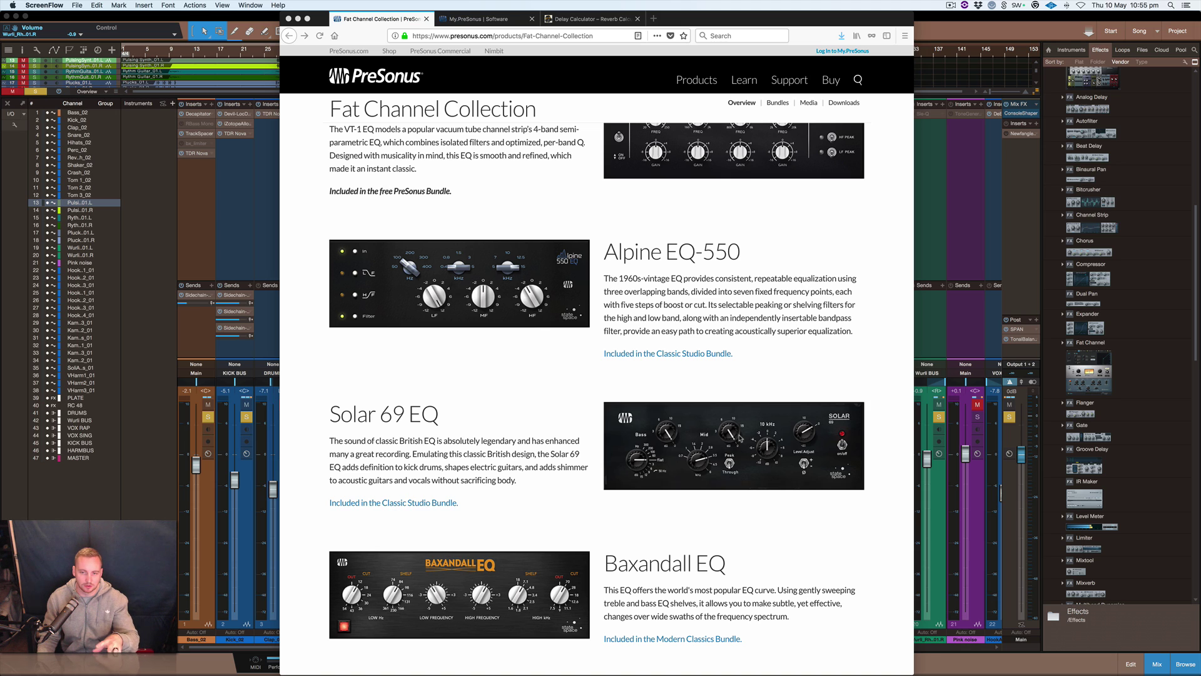
{"action": "scroll", "coordinate": [590, 530], "scroll_direction": "down", "scroll_amount": 5}
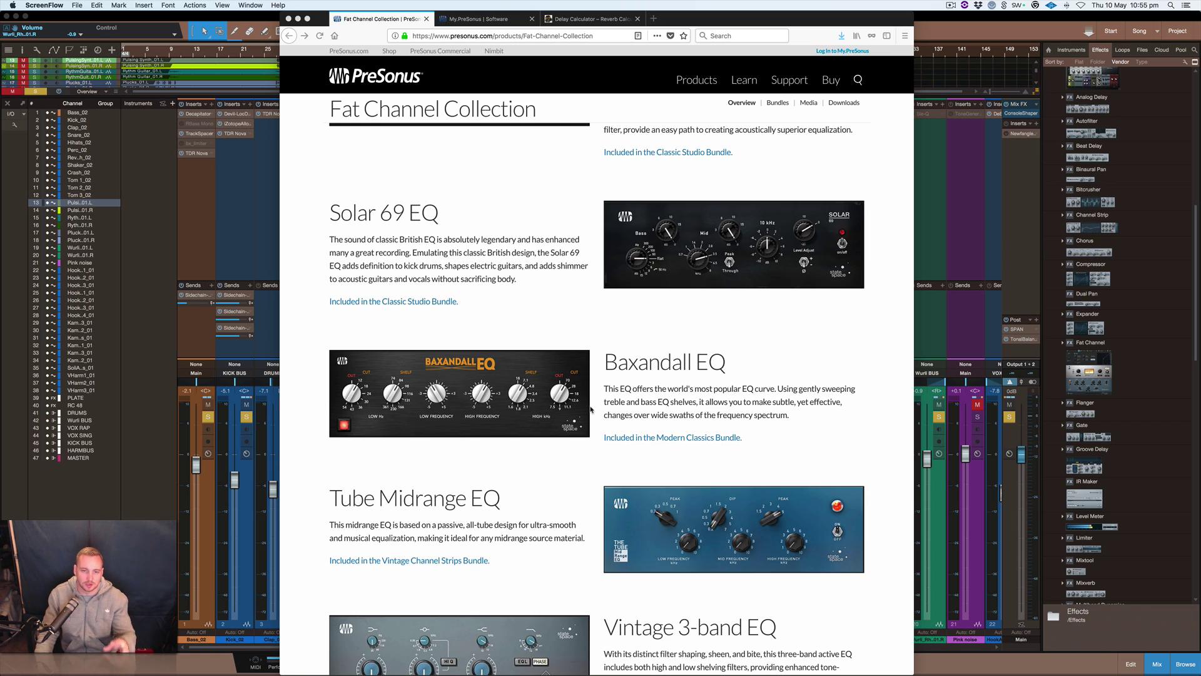
{"action": "scroll", "coordinate": [689, 409], "scroll_direction": "down", "scroll_amount": 5}
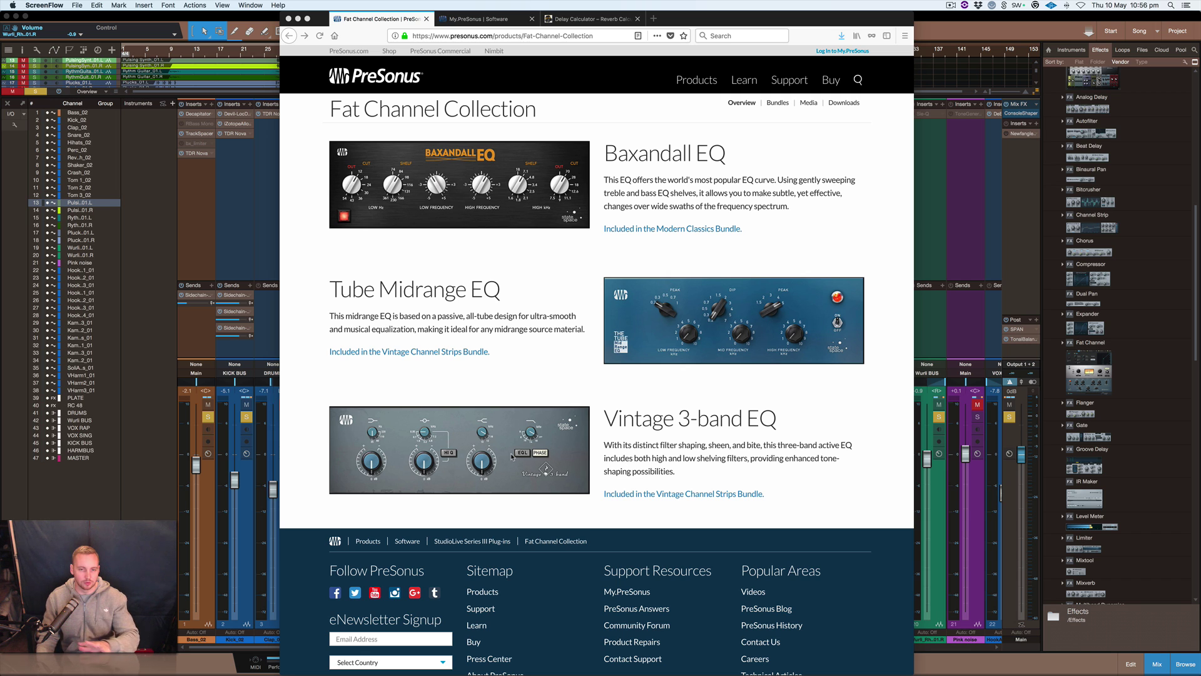
{"action": "scroll", "coordinate": [501, 461], "scroll_direction": "up", "scroll_amount": 10}
{"action": "scroll", "coordinate": [511, 456], "scroll_direction": "up", "scroll_amount": 15}
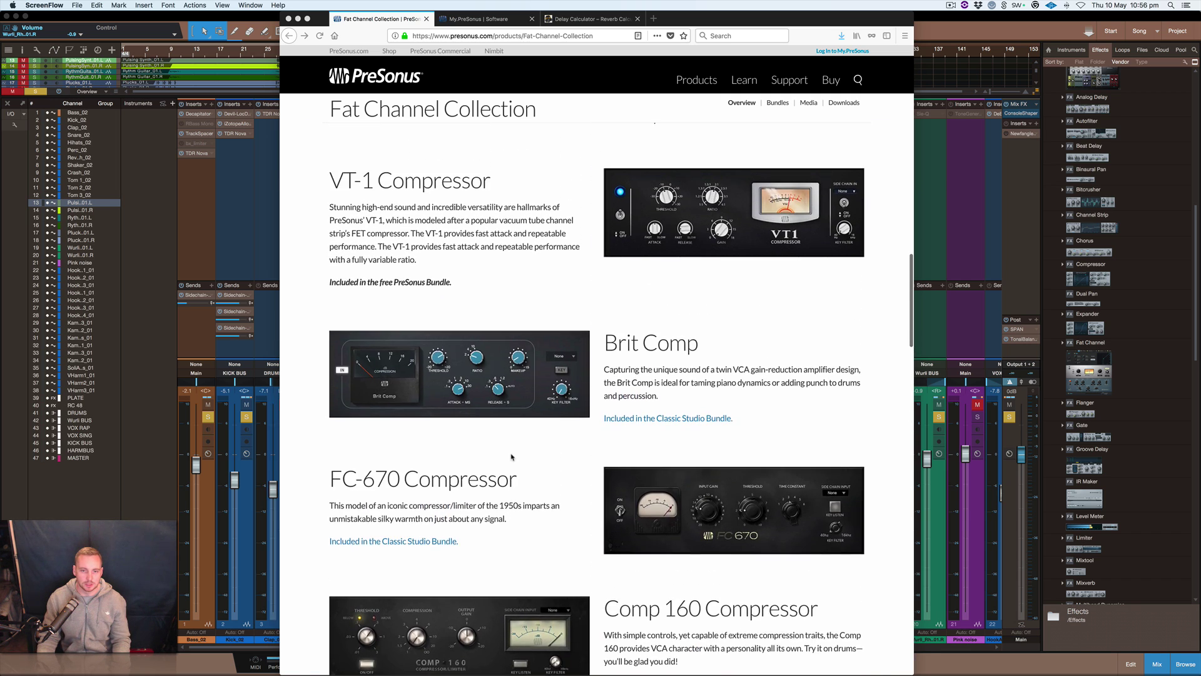
Scroll the page up and back down to the RC-500 EQ, then minimize Firefox to reveal the mixer
{"action": "scroll", "coordinate": [511, 456], "scroll_direction": "up", "scroll_amount": 10}
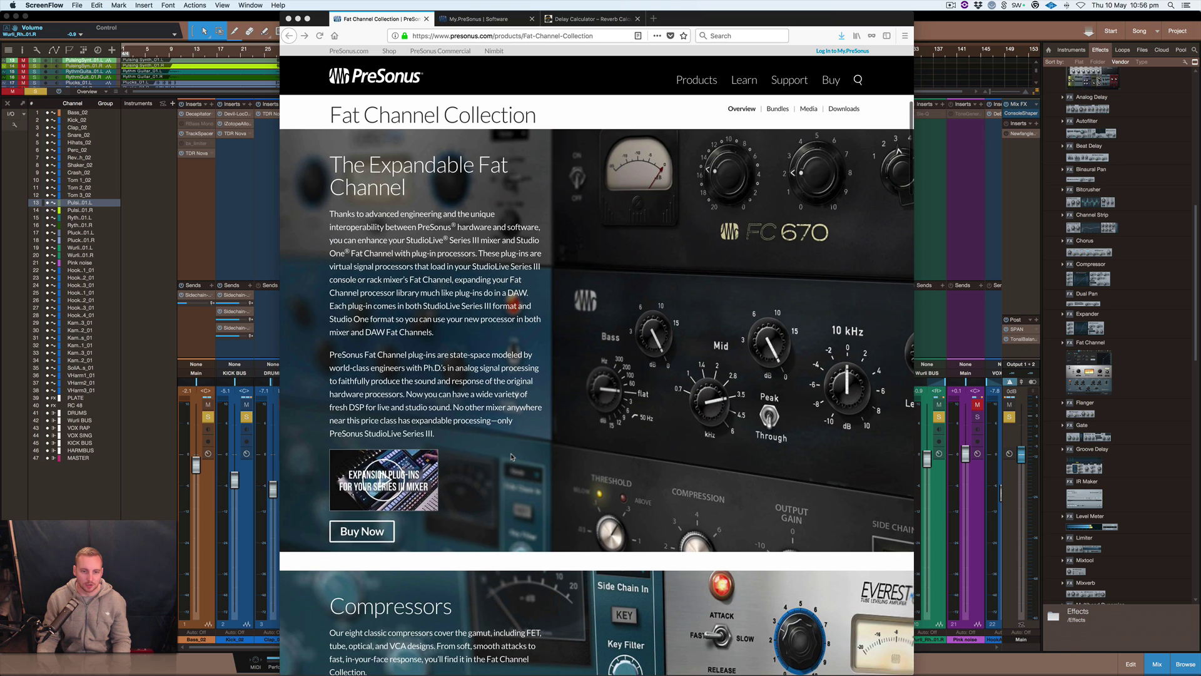
{"action": "scroll", "coordinate": [511, 456], "scroll_direction": "down", "scroll_amount": 15}
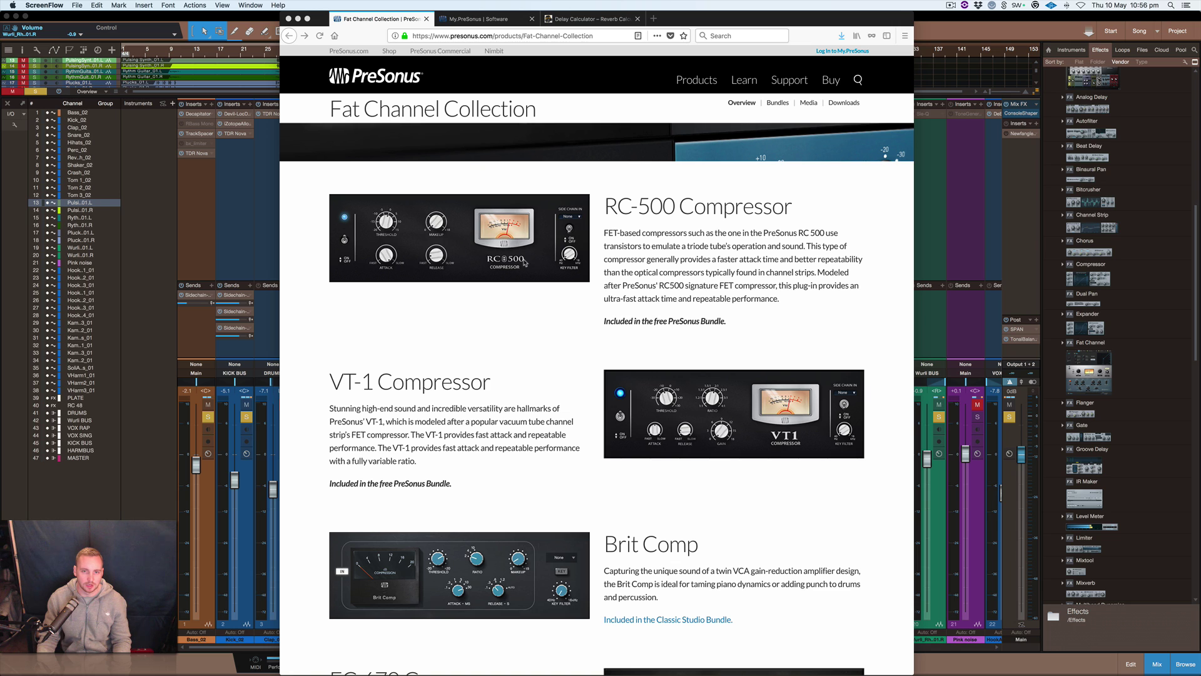
{"action": "scroll", "coordinate": [746, 403], "scroll_direction": "down", "scroll_amount": 20}
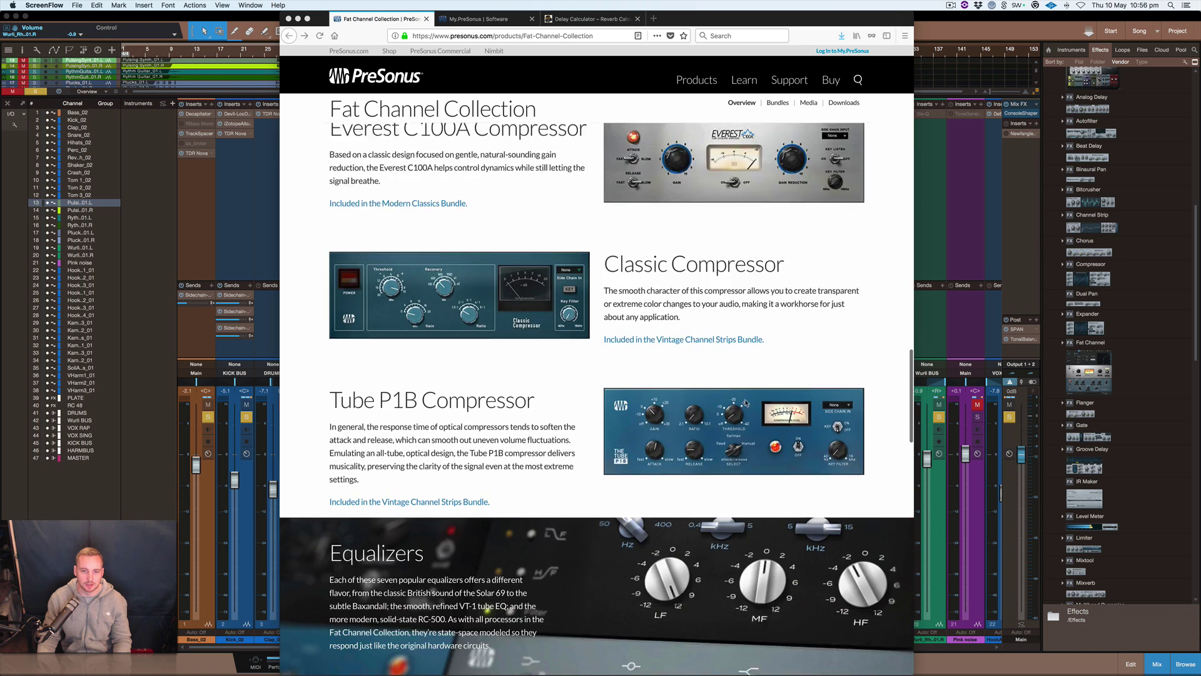
{"action": "scroll", "coordinate": [746, 403], "scroll_direction": "up", "scroll_amount": 5}
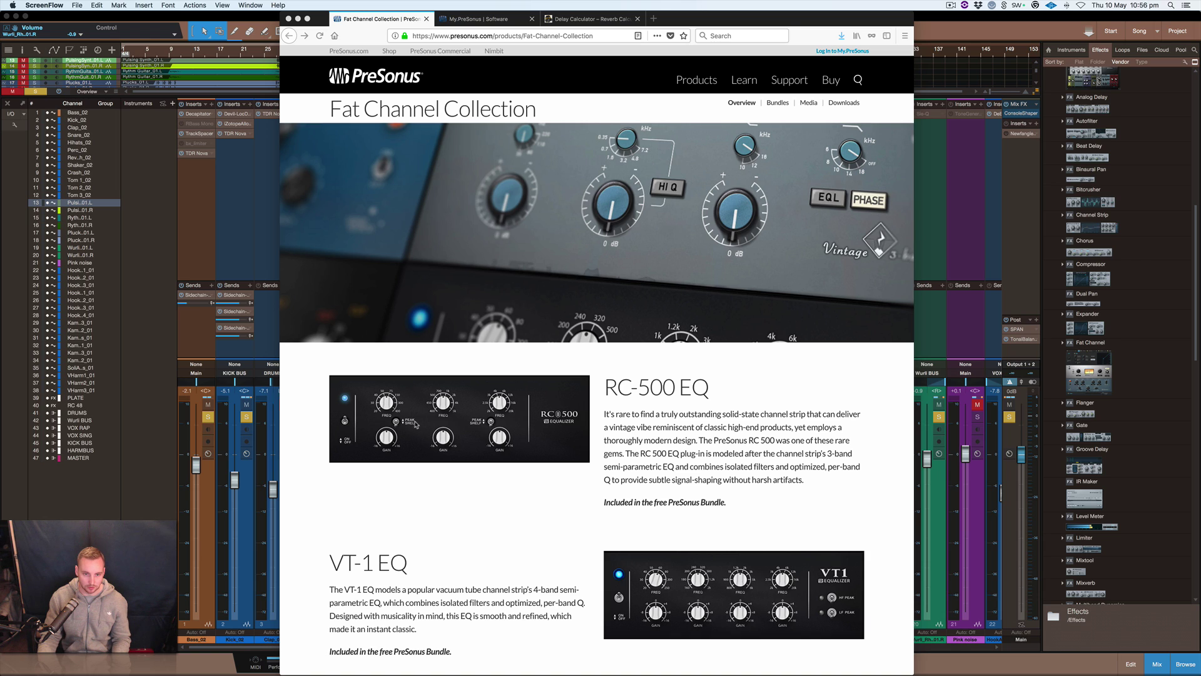
{"action": "scroll", "coordinate": [416, 424], "scroll_direction": "up", "scroll_amount": 2}
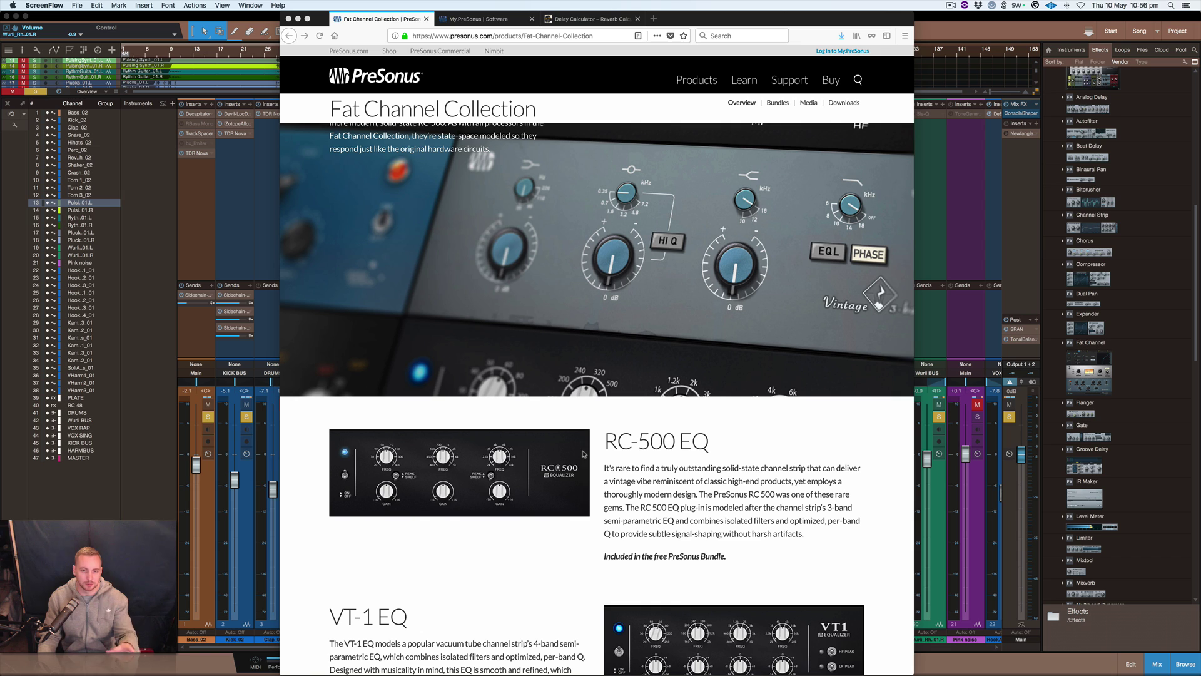
{"action": "scroll", "coordinate": [583, 453], "scroll_direction": "down", "scroll_amount": 5}
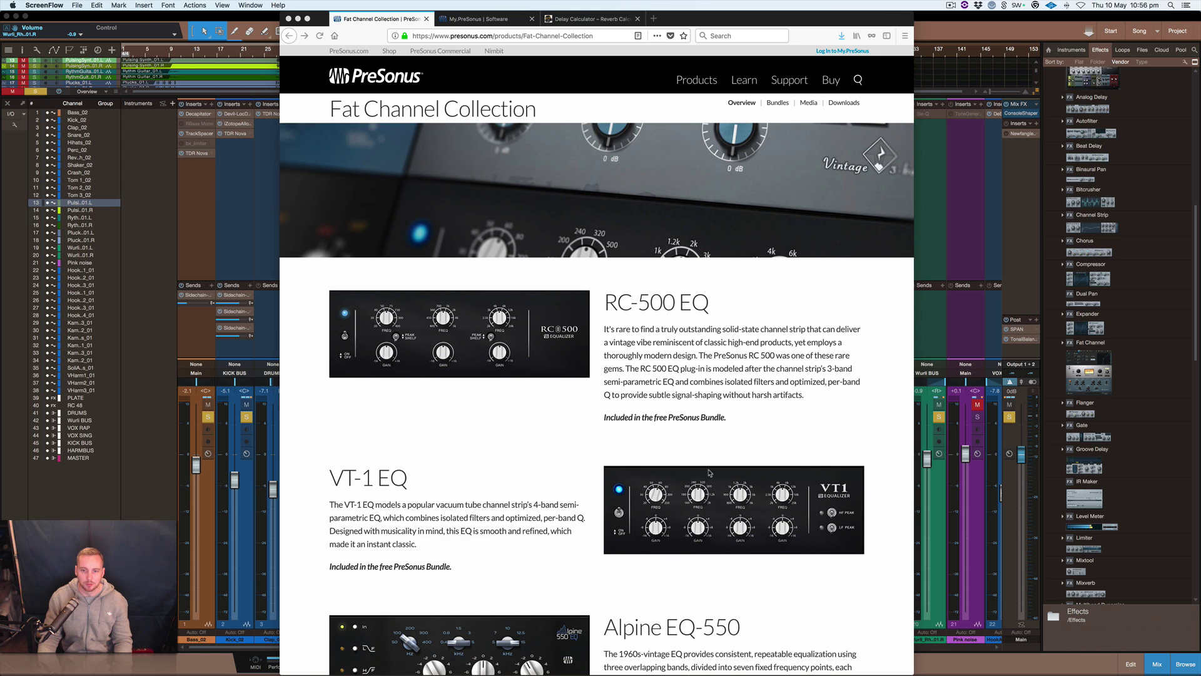
{"action": "left_click", "coordinate": [298, 19]}
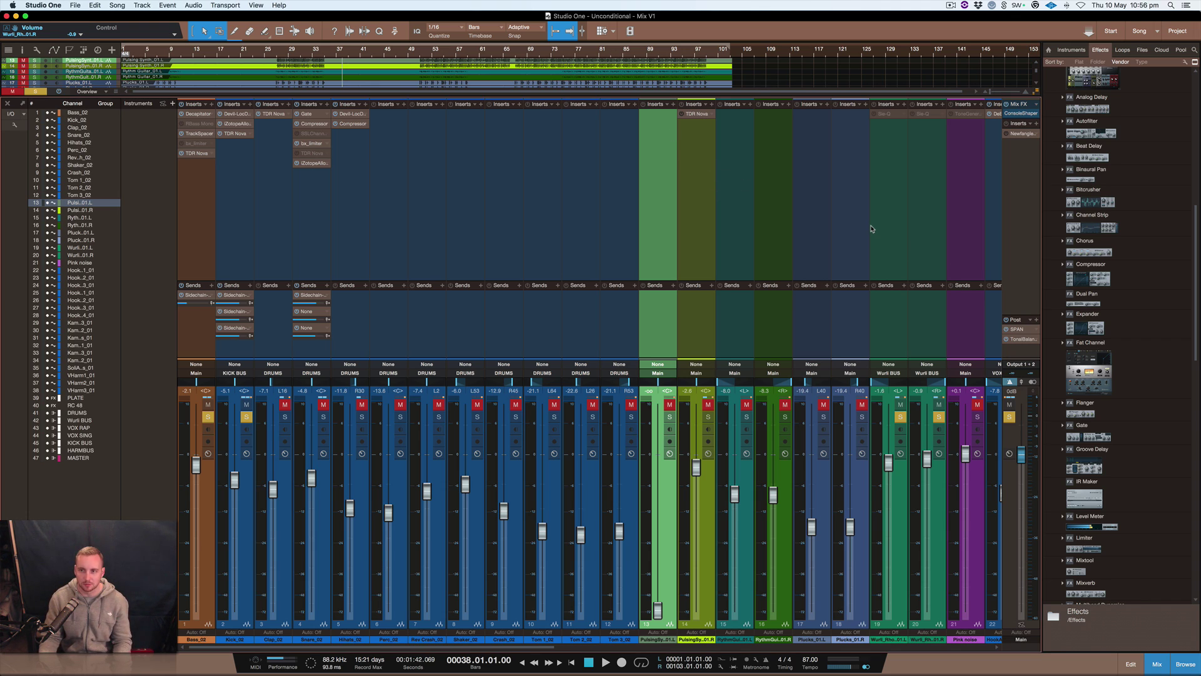
Add Fat Channel from the Effects browser to the VOX RAP inserts after VC 160, Solid EQ and MicroShift
{"action": "scroll", "coordinate": [870, 229], "scroll_direction": "right", "scroll_amount": 15}
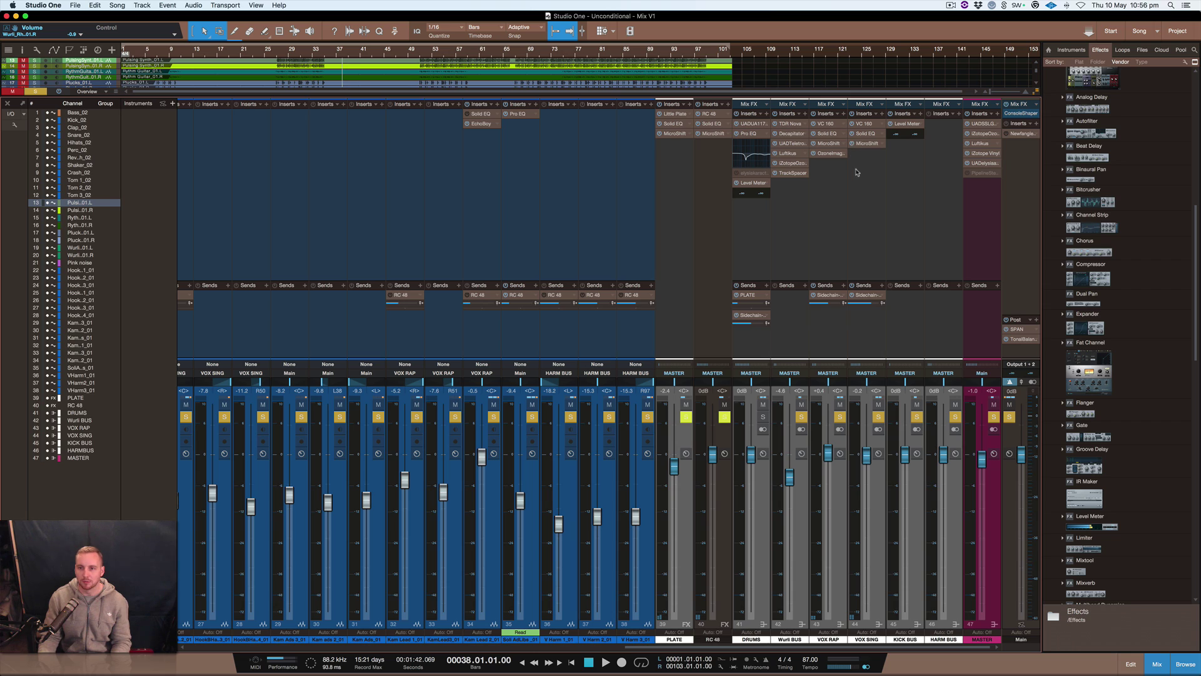
{"action": "scroll", "coordinate": [1118, 421], "scroll_direction": "up", "scroll_amount": 3}
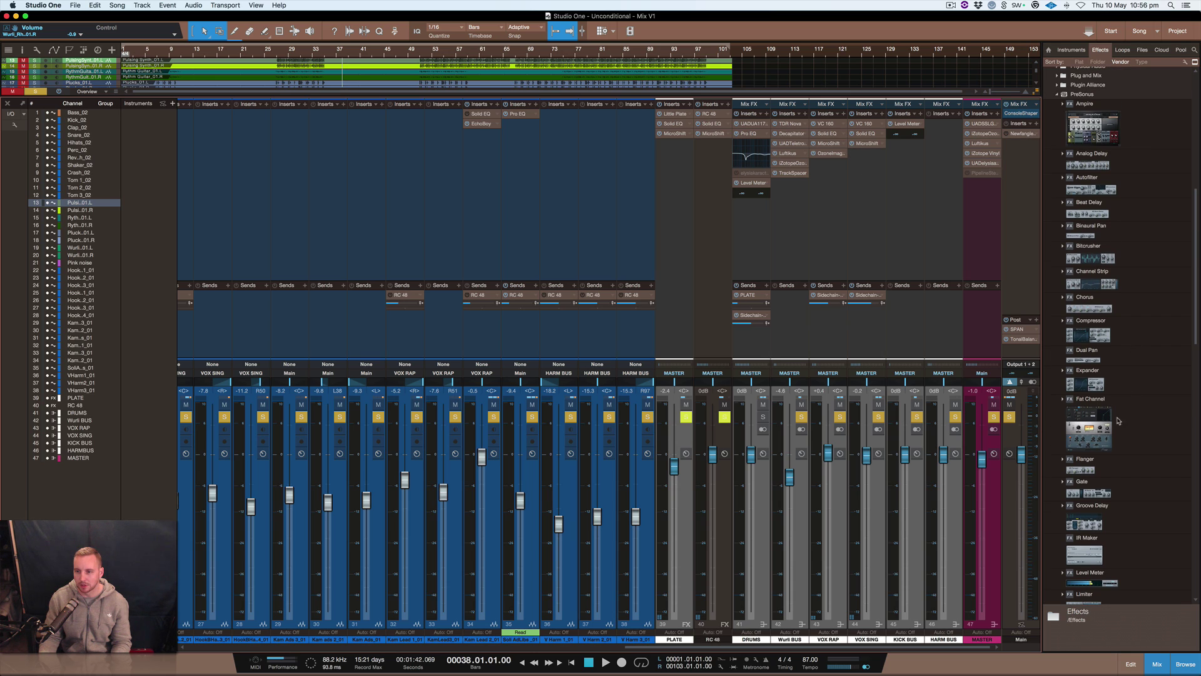
{"action": "left_click", "coordinate": [1102, 412]}
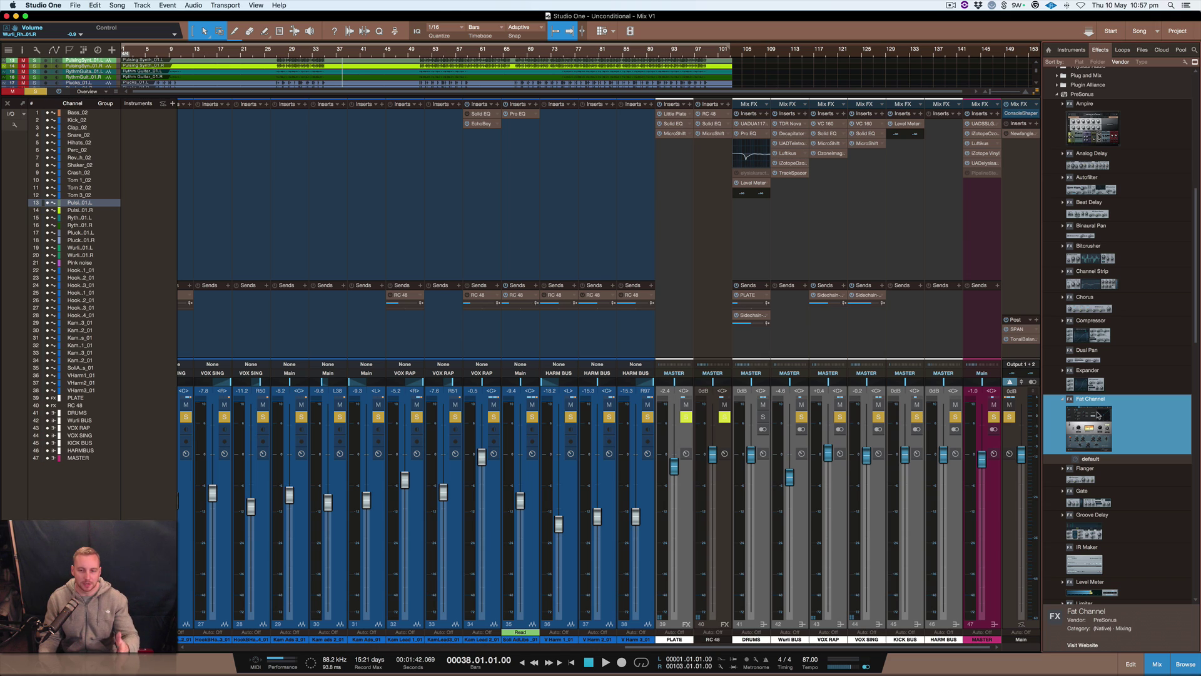
{"action": "left_click_drag", "start_coordinate": [1098, 415], "coordinate": [817, 173]}
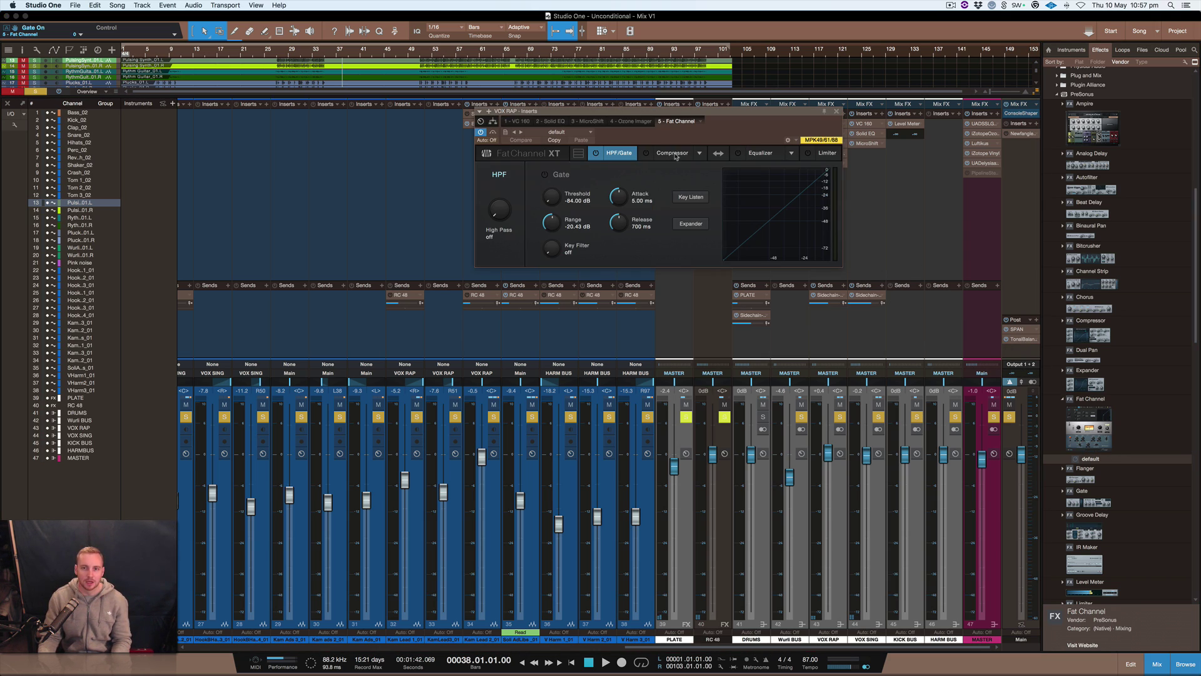
Look through the Fat Channel XT Compressor, Equalizer and HPF/Gate sections
{"action": "left_click", "coordinate": [674, 155]}
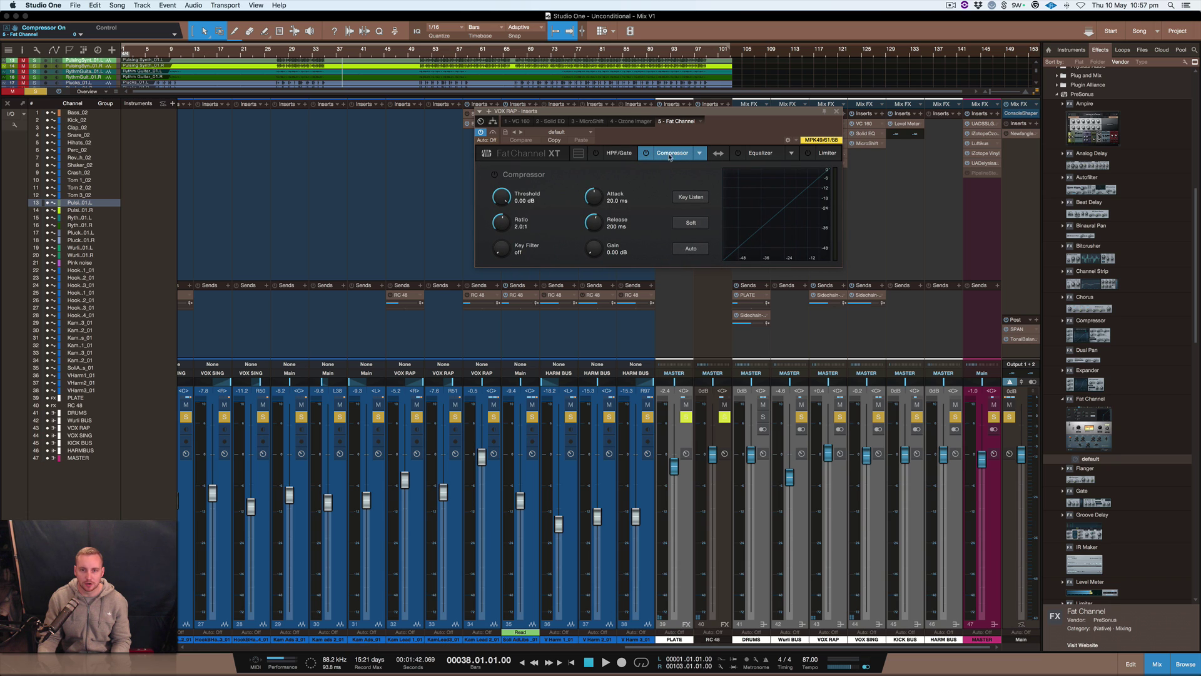
{"action": "left_click", "coordinate": [767, 155]}
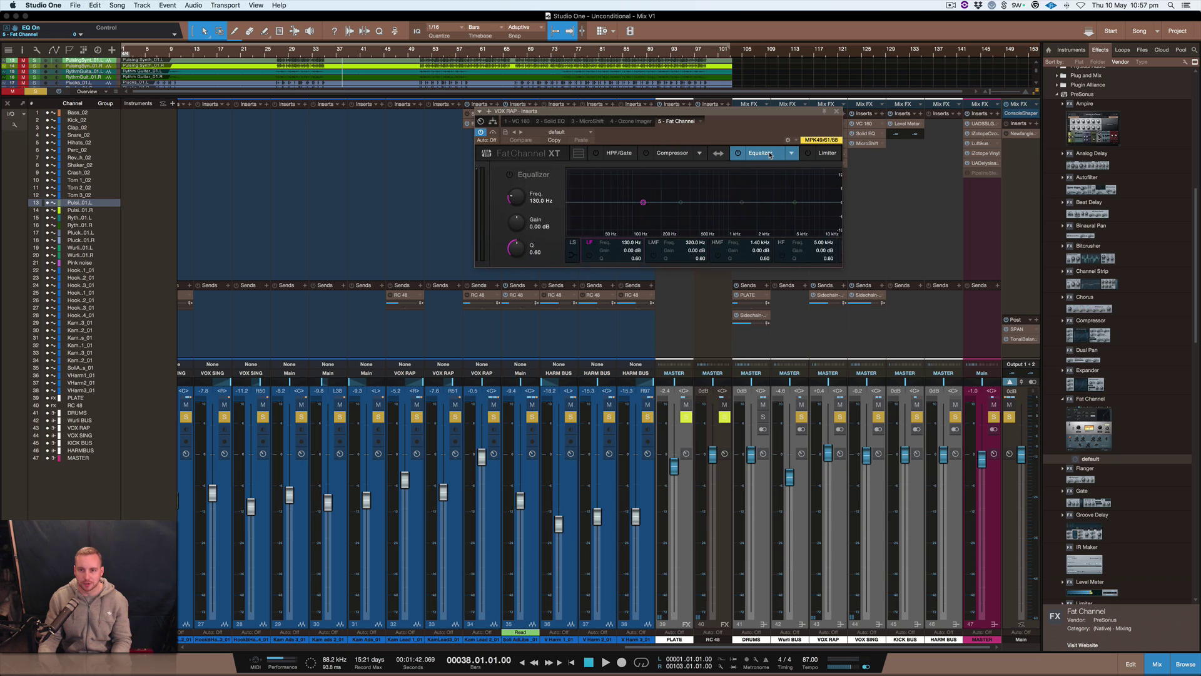
{"action": "left_click", "coordinate": [623, 155]}
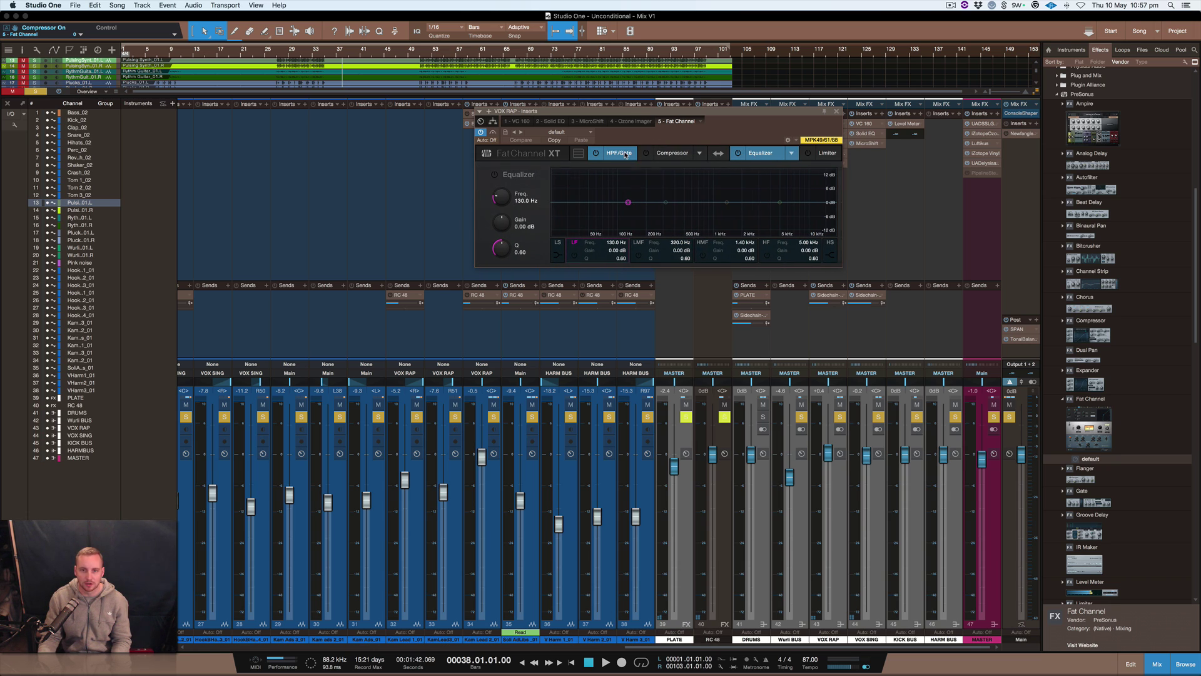
{"action": "left_click", "coordinate": [673, 154]}
Change the compressor model from Standard to RC500 Comp, then to VT1 Comp
{"action": "left_click", "coordinate": [700, 155]}
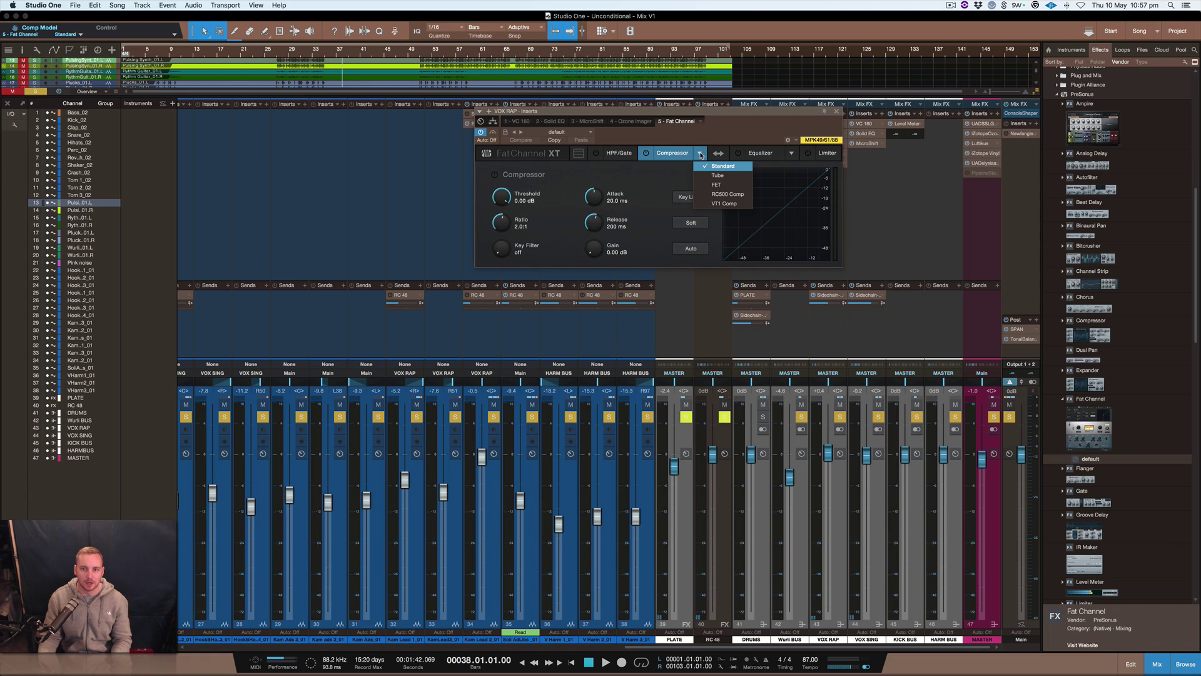
{"action": "left_click", "coordinate": [719, 194]}
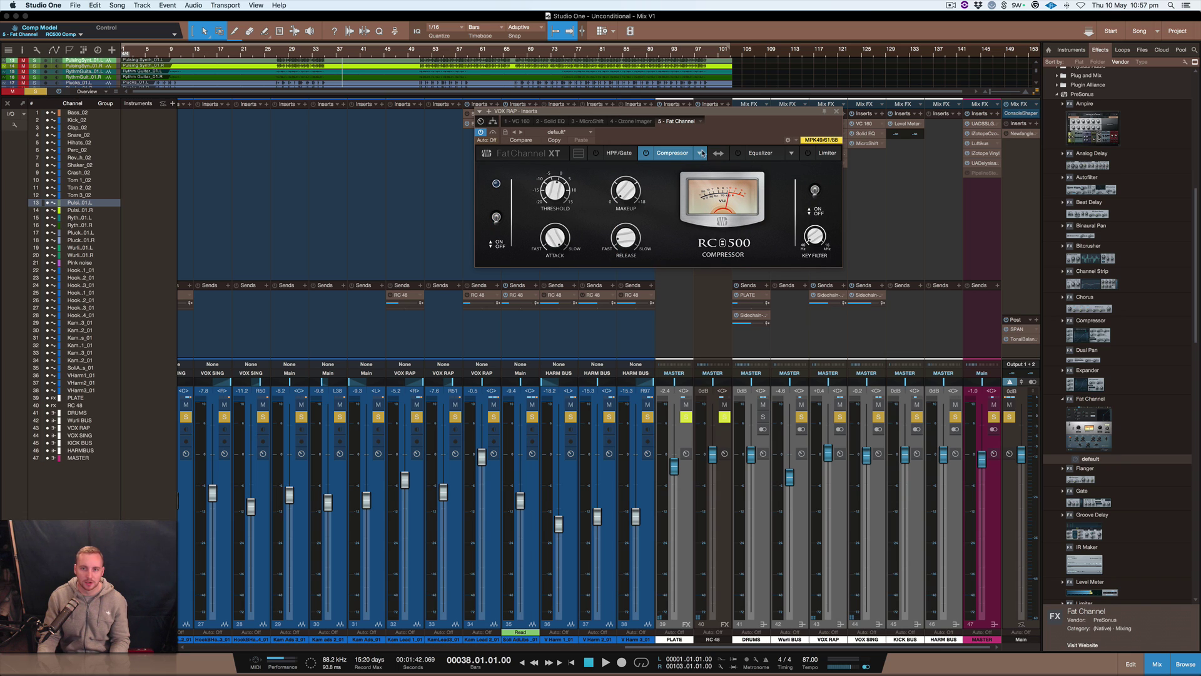
{"action": "left_click", "coordinate": [701, 153]}
{"action": "left_click", "coordinate": [720, 204]}
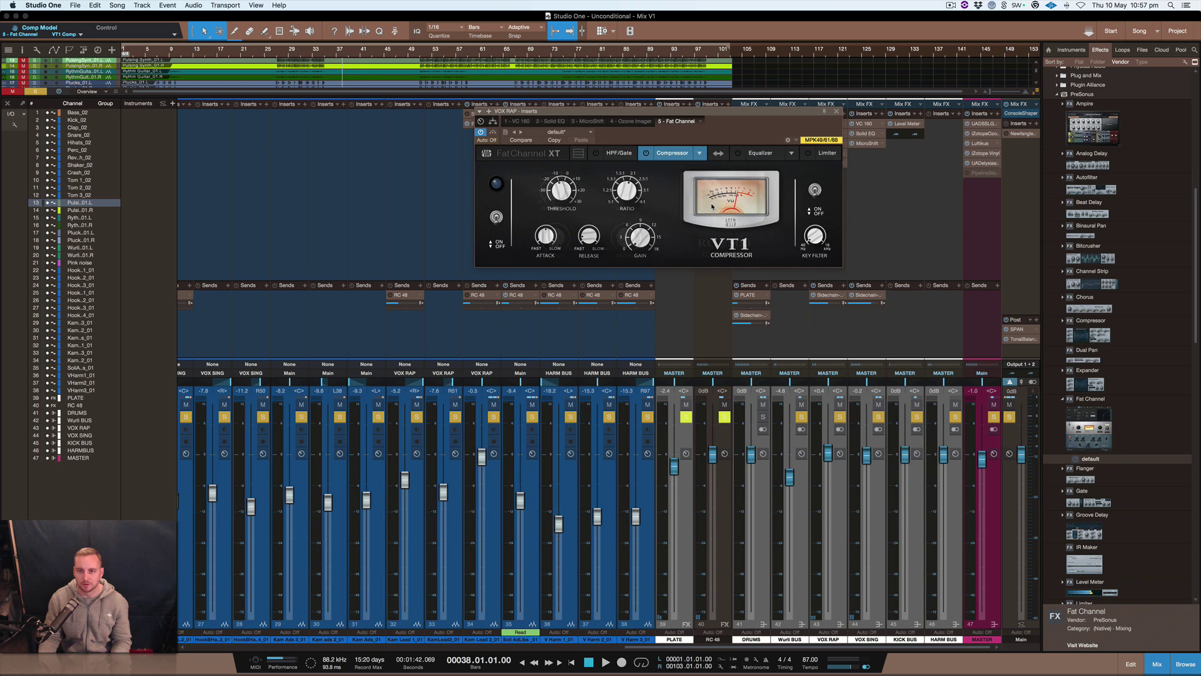
Reposition and widen the Fat Channel XT window until HPF, Gate, Compressor, Equalizer and Limiter all show
{"action": "left_click_drag", "start_coordinate": [842, 268], "coordinate": [1195, 327]}
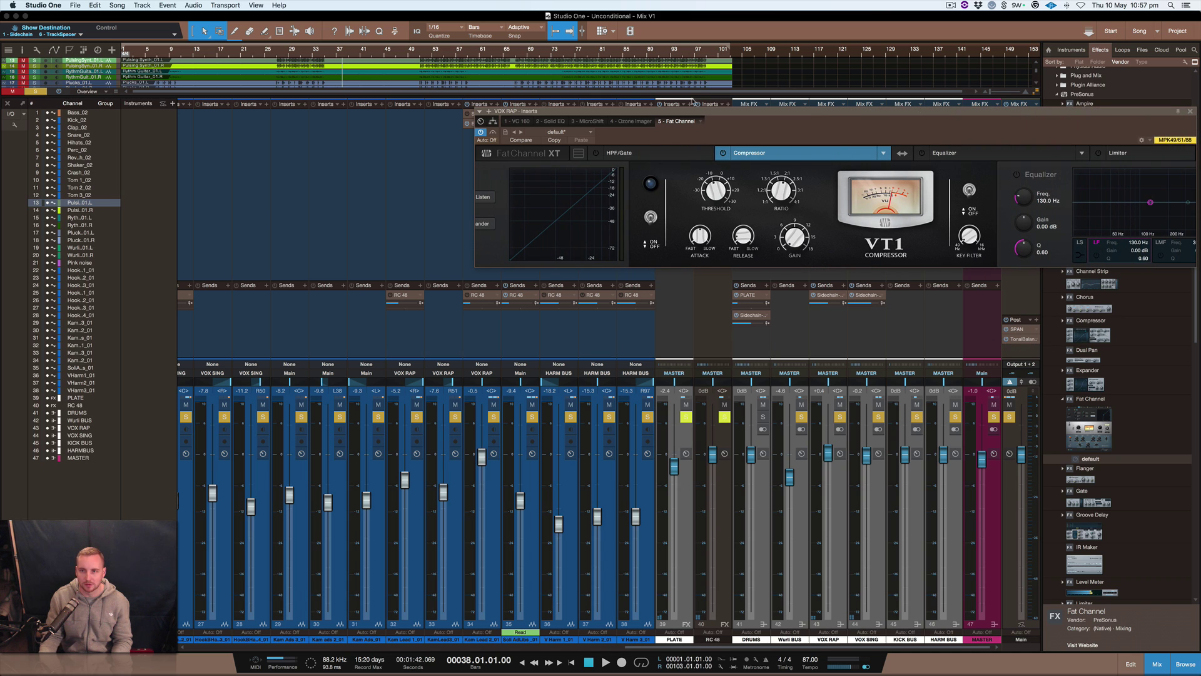
{"action": "left_click_drag", "start_coordinate": [793, 119], "coordinate": [504, 143]}
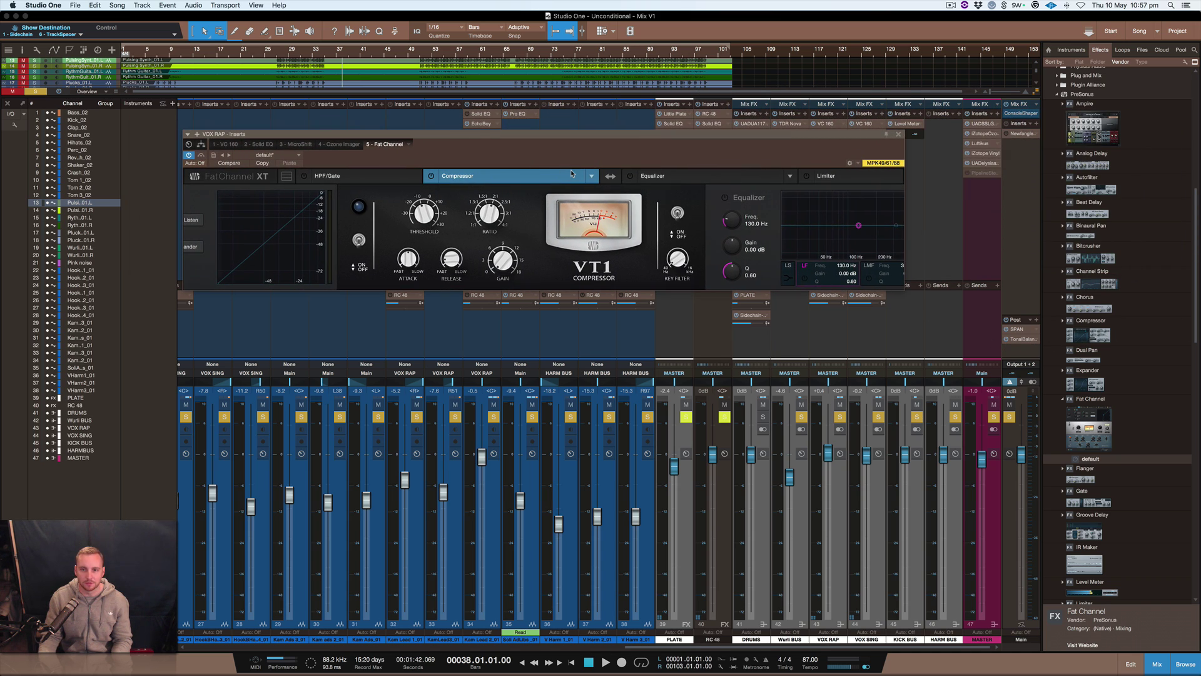
{"action": "left_click_drag", "start_coordinate": [863, 224], "coordinate": [903, 207]}
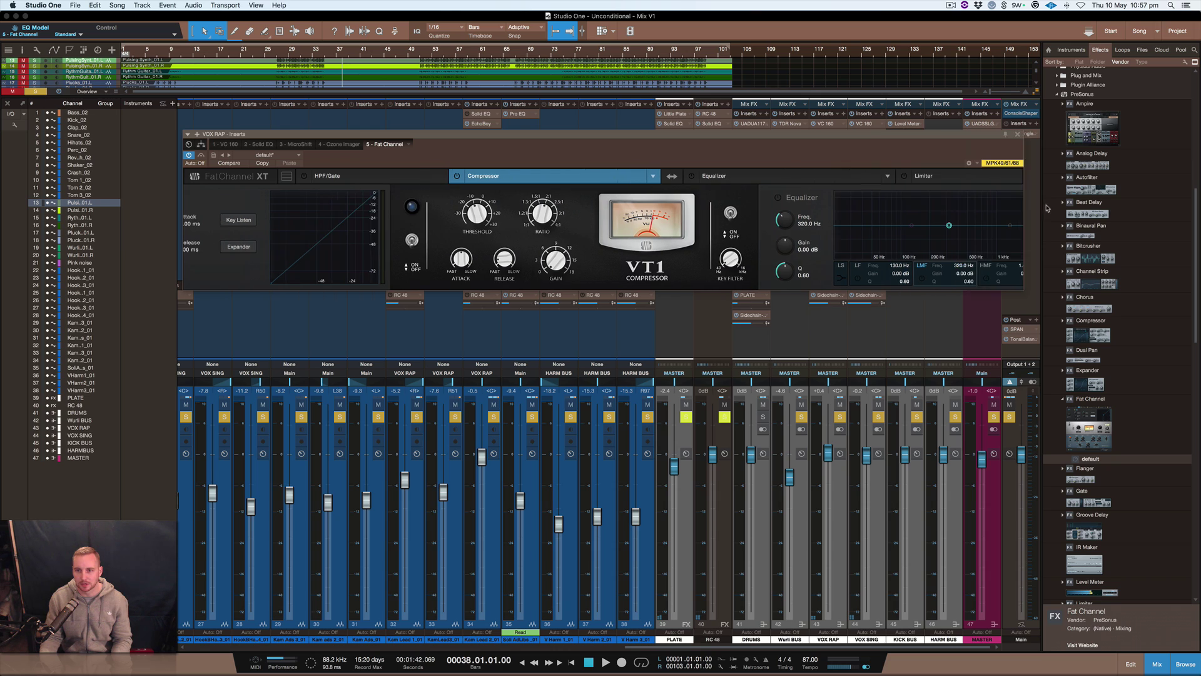
{"action": "left_click_drag", "start_coordinate": [1047, 208], "coordinate": [1195, 207]}
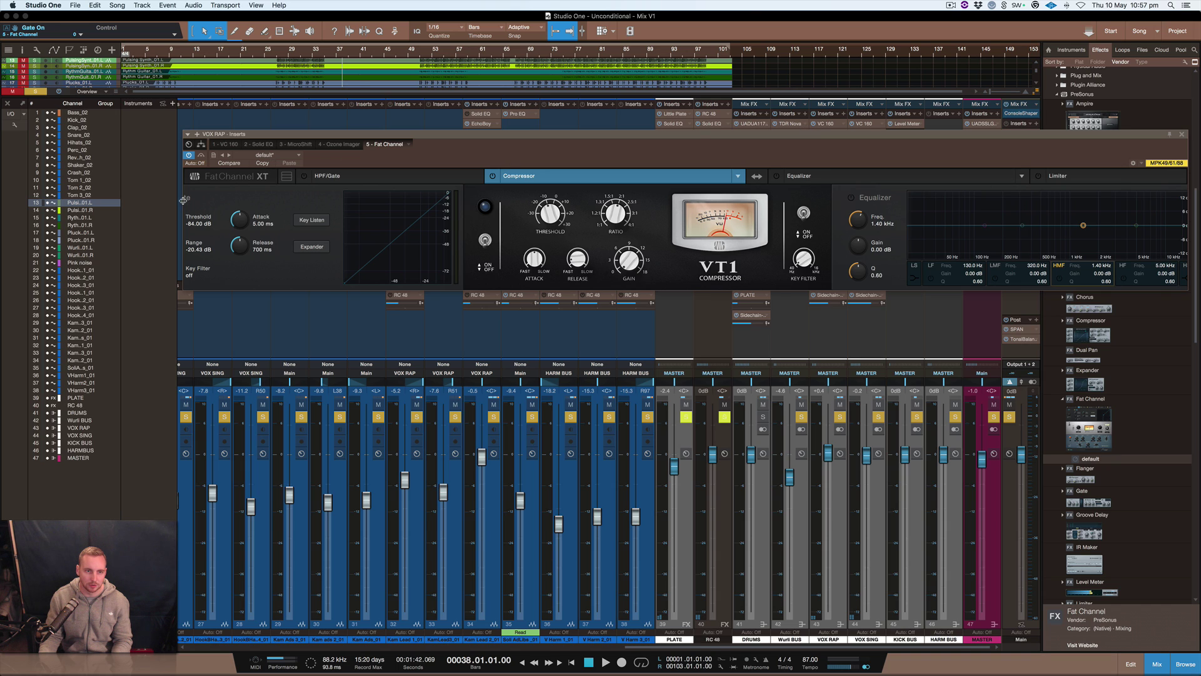
{"action": "left_click_drag", "start_coordinate": [130, 209], "coordinate": [6, 209]}
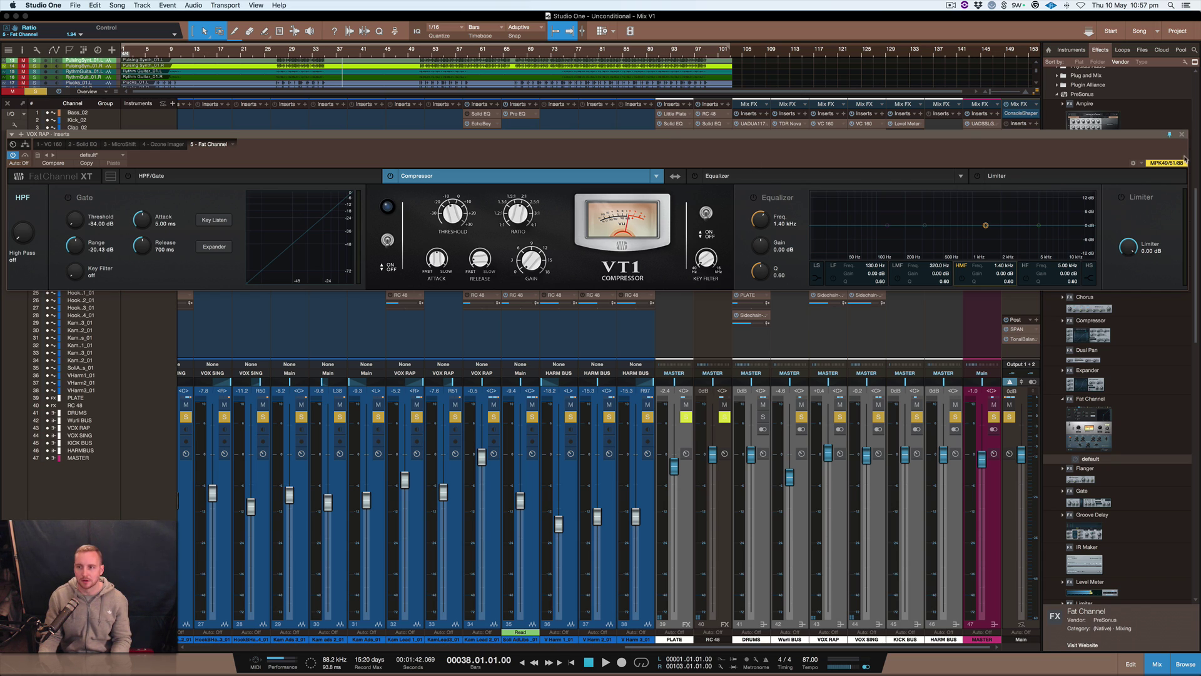
{"action": "left_click_drag", "start_coordinate": [1187, 153], "coordinate": [1199, 153]}
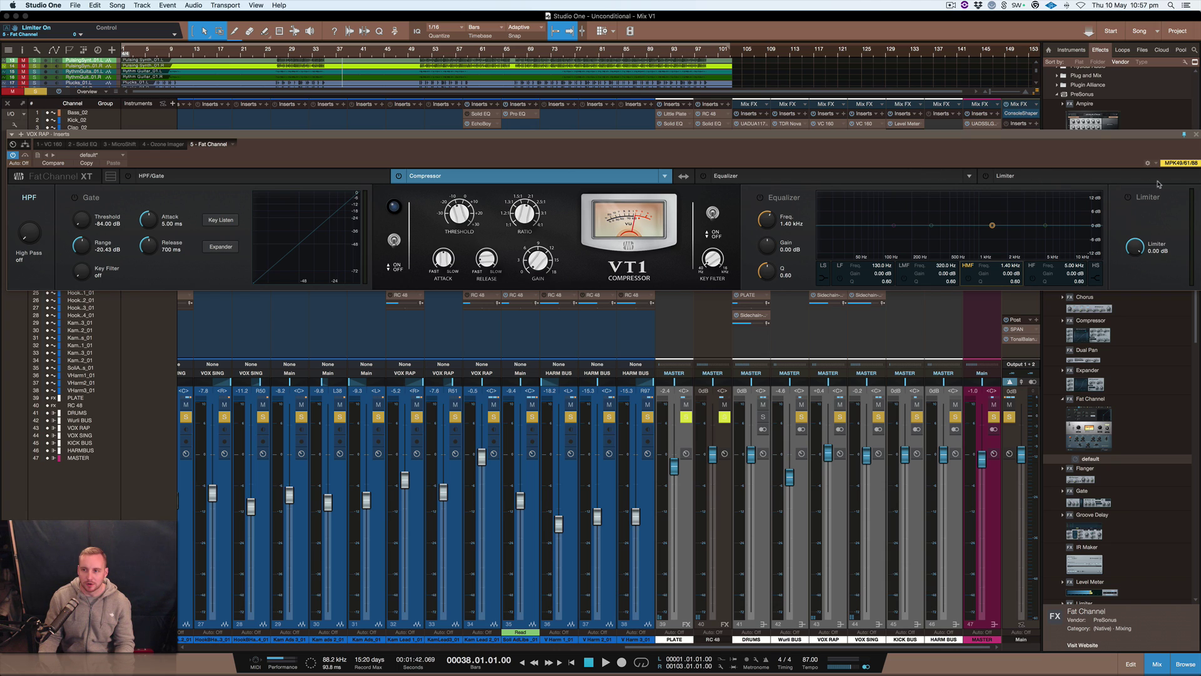
Choose the VT1 EQ model, then narrow the window to the VT1 compressor, VT1 EQ and limiter
{"action": "left_click", "coordinate": [969, 177]}
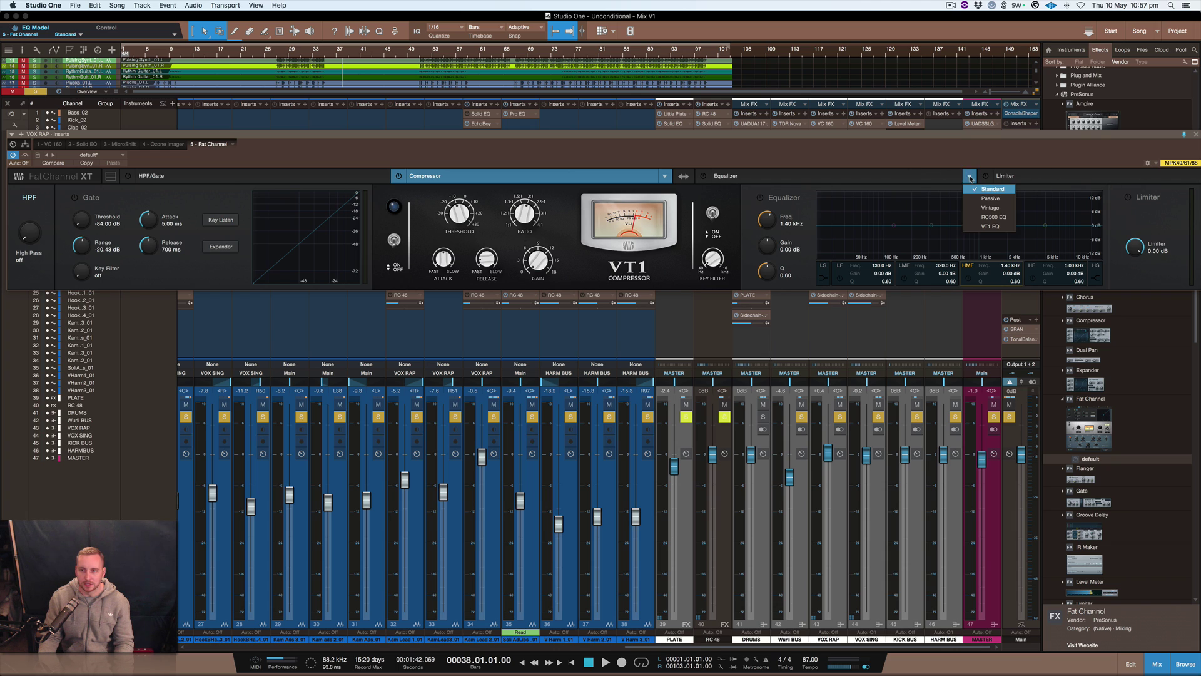
{"action": "left_click", "coordinate": [990, 226]}
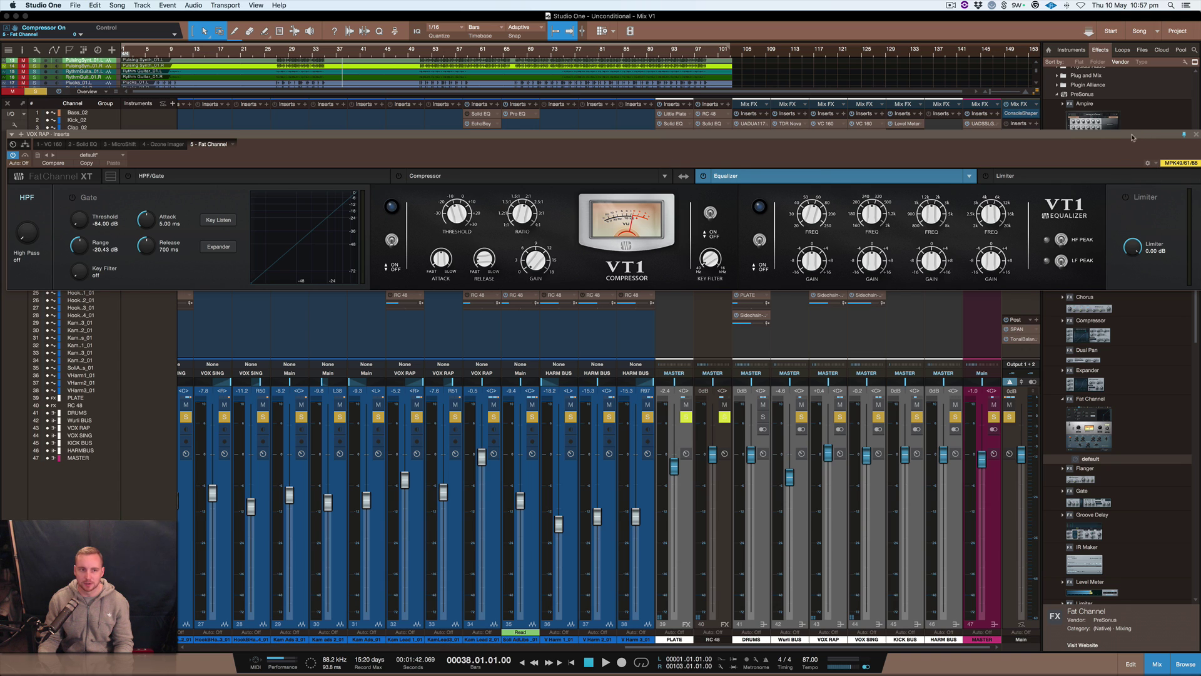
{"action": "left_click_drag", "start_coordinate": [1132, 138], "coordinate": [1119, 129]}
{"action": "left_click_drag", "start_coordinate": [1176, 182], "coordinate": [826, 197]}
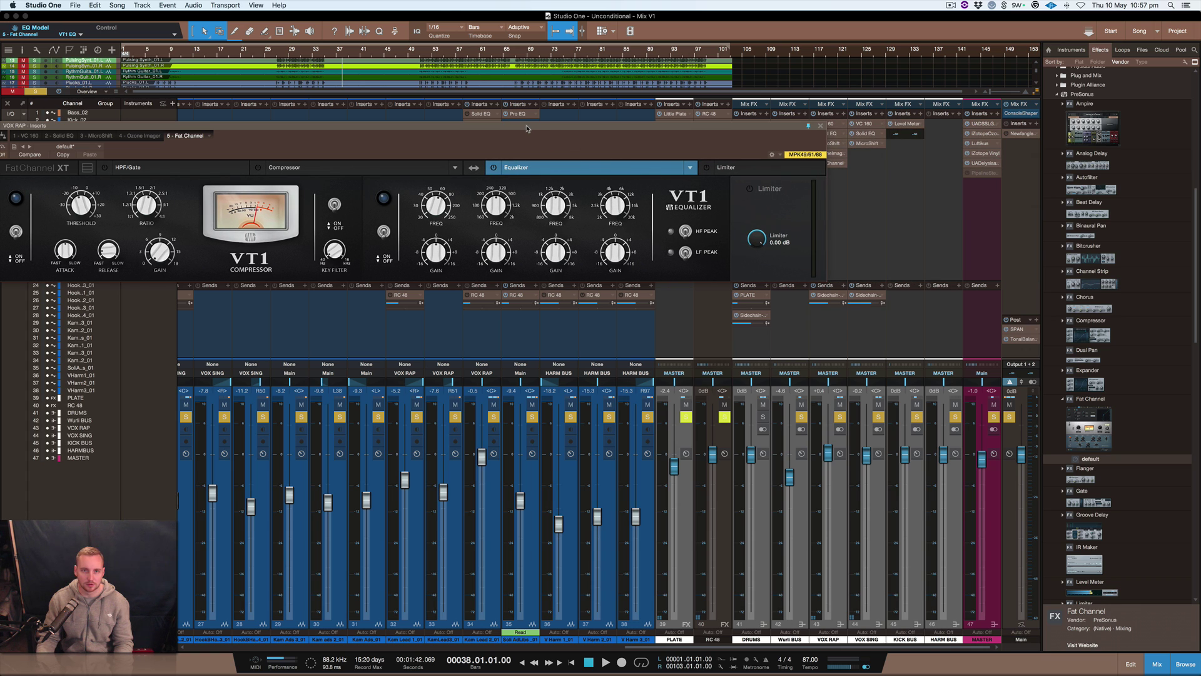
{"action": "left_click_drag", "start_coordinate": [526, 128], "coordinate": [775, 170]}
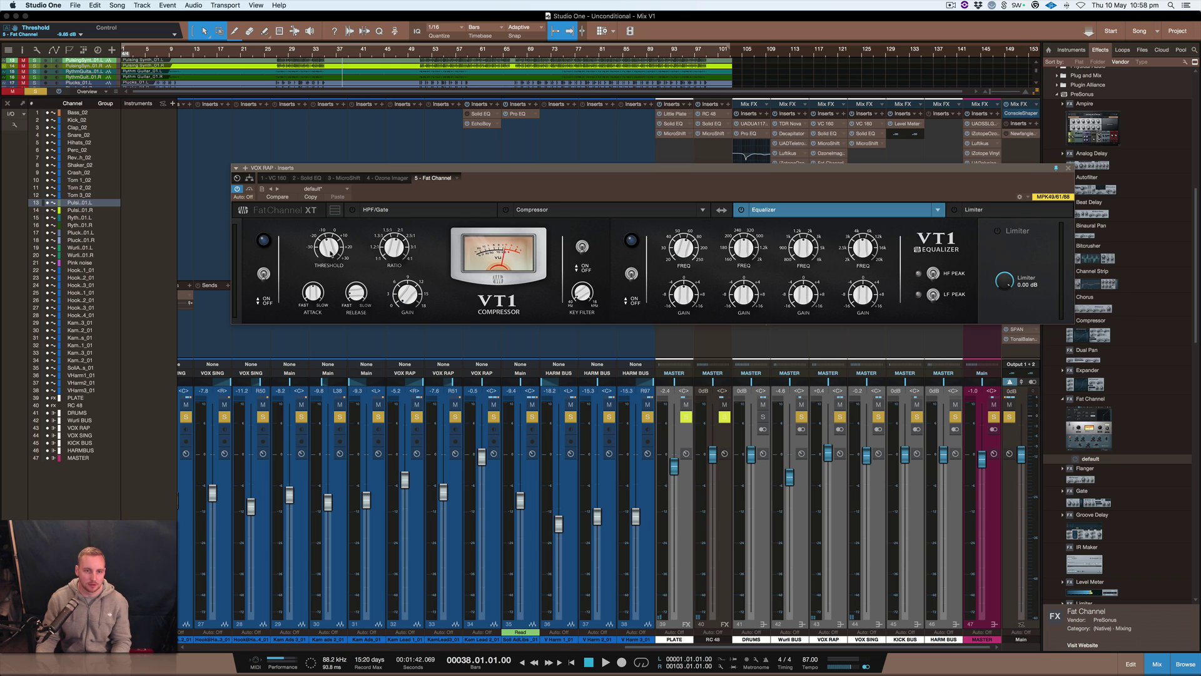
Raise the VT1 compressor Threshold knob on VOX RAP and move the plugin window lower
{"action": "left_click_drag", "start_coordinate": [323, 191], "coordinate": [322, 247]}
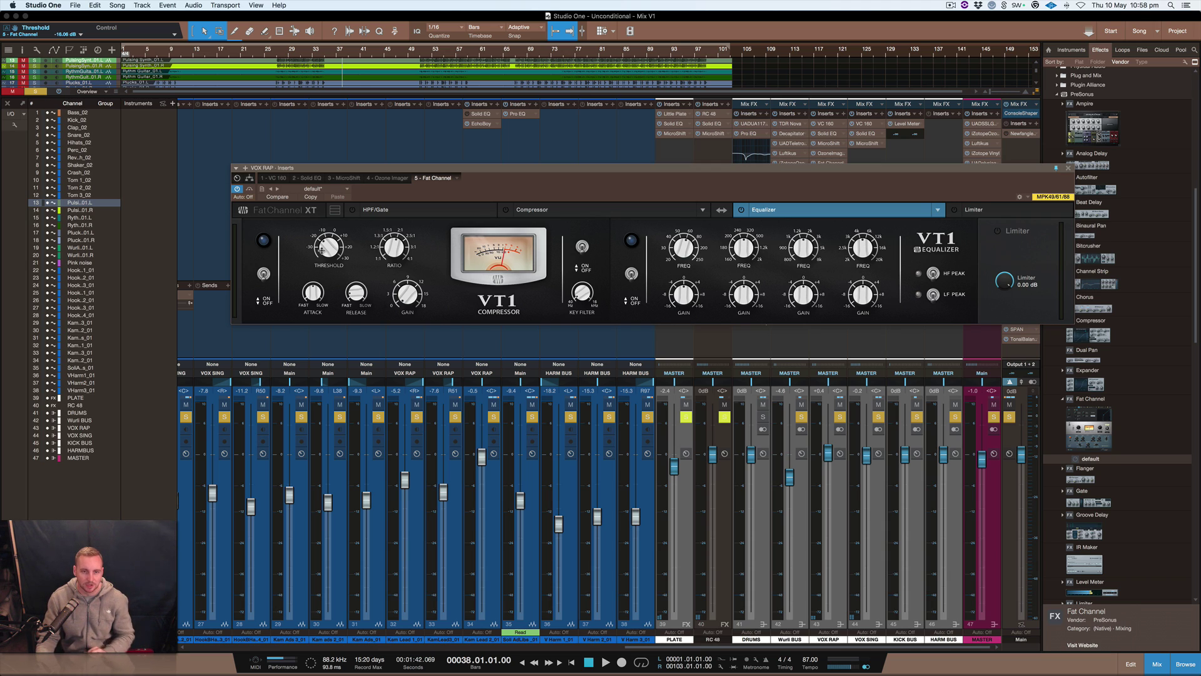
{"action": "mouse_move", "coordinate": [321, 249]}
{"action": "left_mouse_down"}
{"action": "mouse_move", "coordinate": [320, 224]}
{"action": "mouse_move", "coordinate": [318, 271]}
{"action": "mouse_move", "coordinate": [320, 215]}
{"action": "mouse_move", "coordinate": [317, 280]}
{"action": "mouse_move", "coordinate": [317, 232]}
{"action": "mouse_move", "coordinate": [316, 254]}
{"action": "left_mouse_up"}
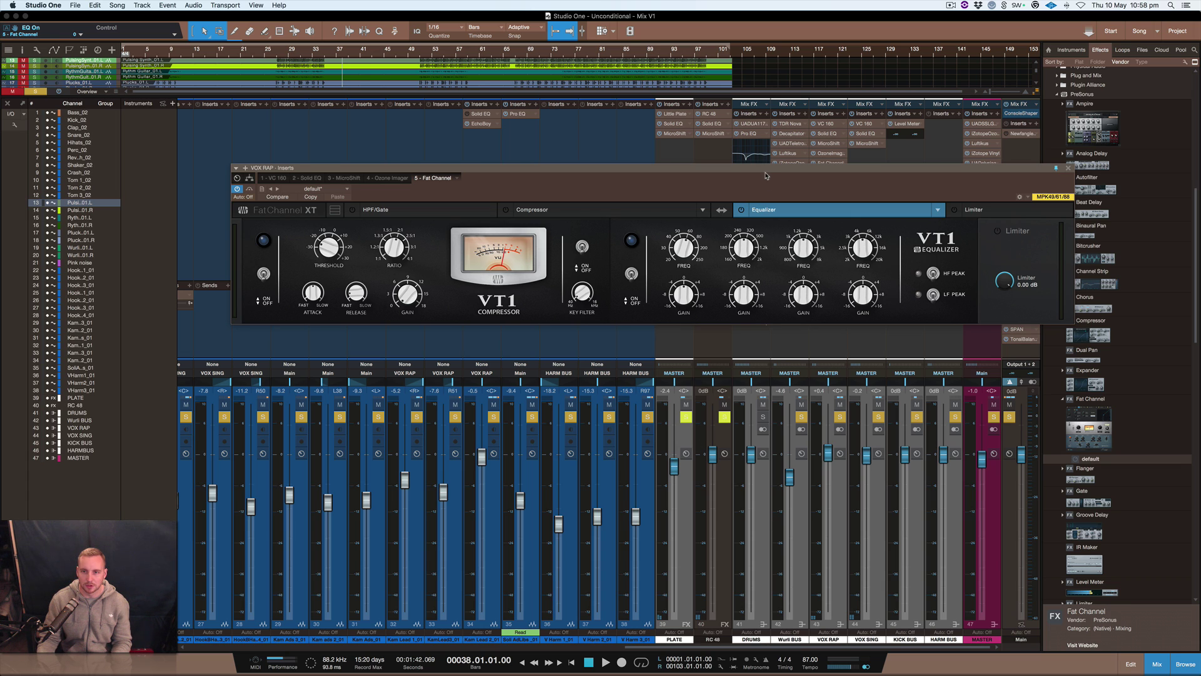
{"action": "left_click_drag", "start_coordinate": [764, 175], "coordinate": [752, 245]}
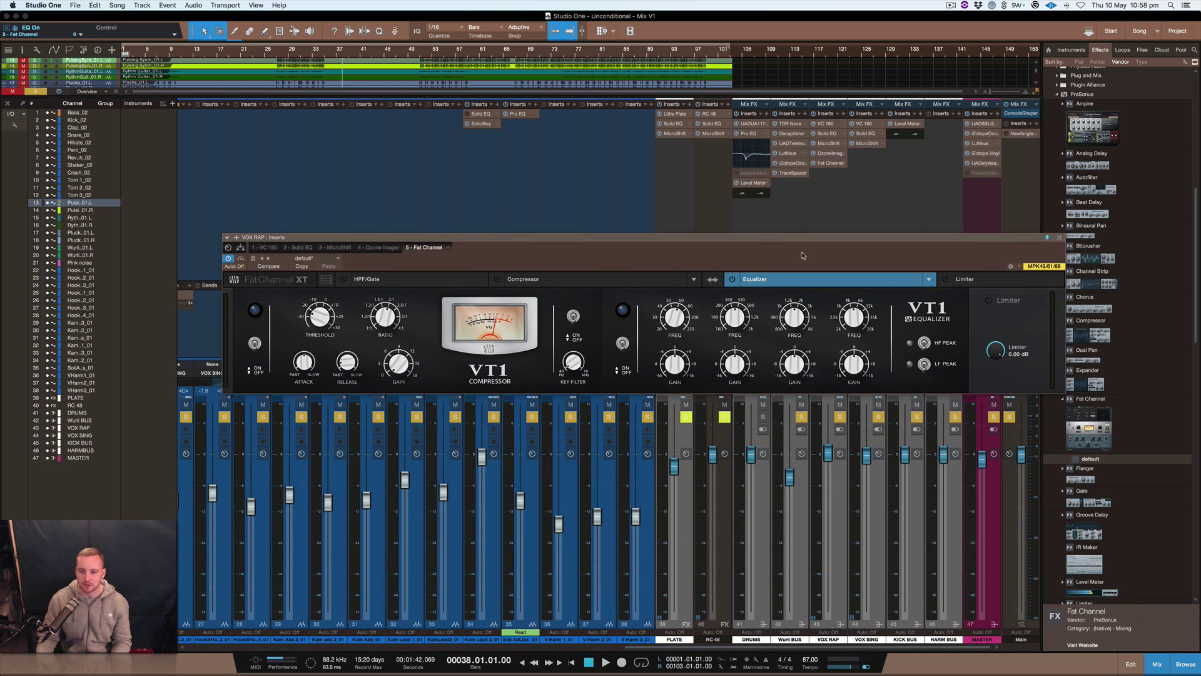
Open the Wurli BUS Fat Channel, enable its compressor and equalizer, widen it, and close VOX RAP's editor
{"action": "left_click", "coordinate": [831, 164]}
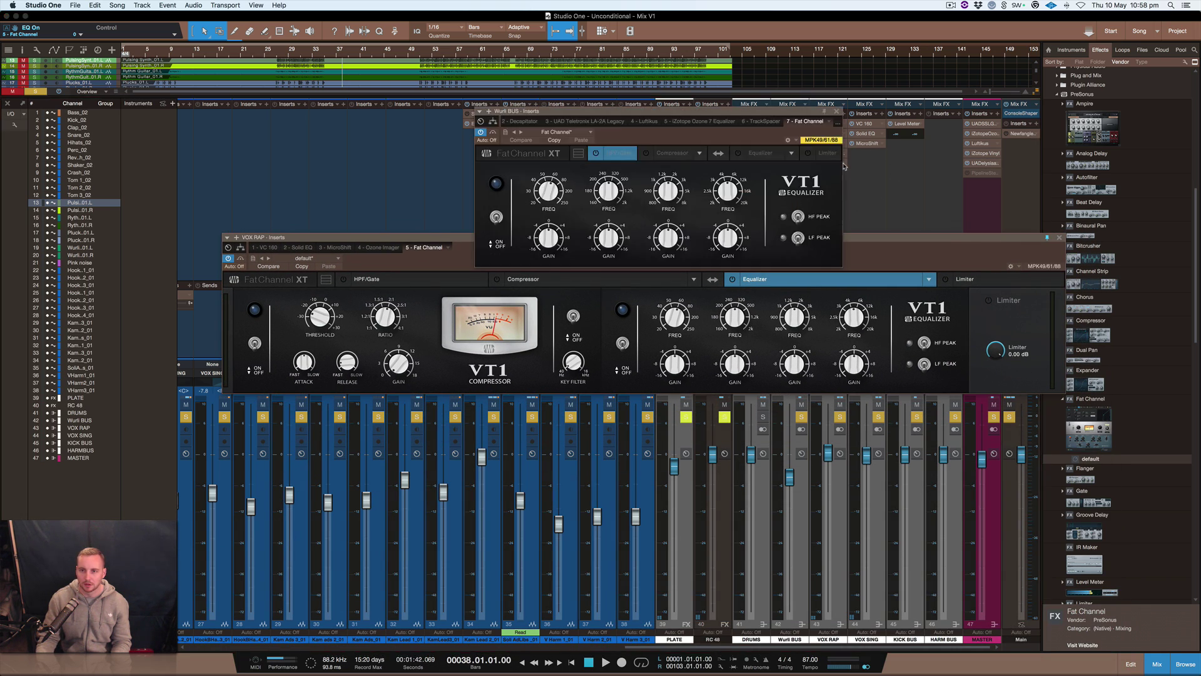
{"action": "left_click_drag", "start_coordinate": [802, 113], "coordinate": [593, 83]}
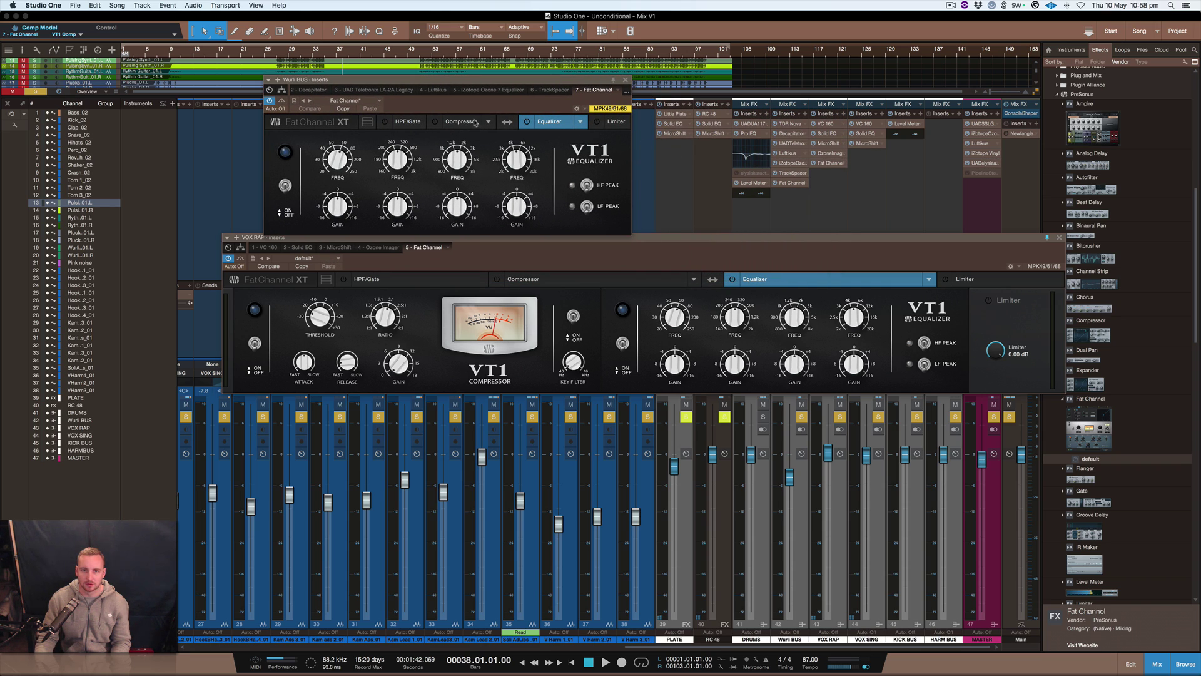
{"action": "left_click", "coordinate": [435, 121]}
{"action": "left_click", "coordinate": [527, 121]}
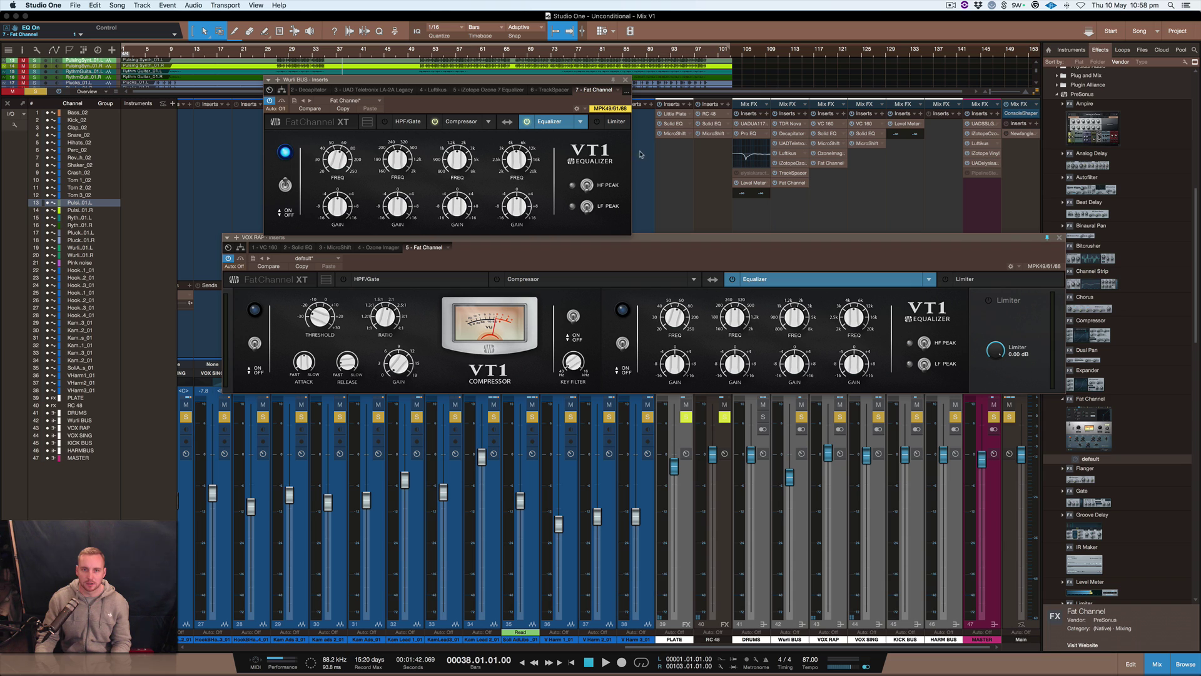
{"action": "left_click_drag", "start_coordinate": [629, 159], "coordinate": [1067, 160]}
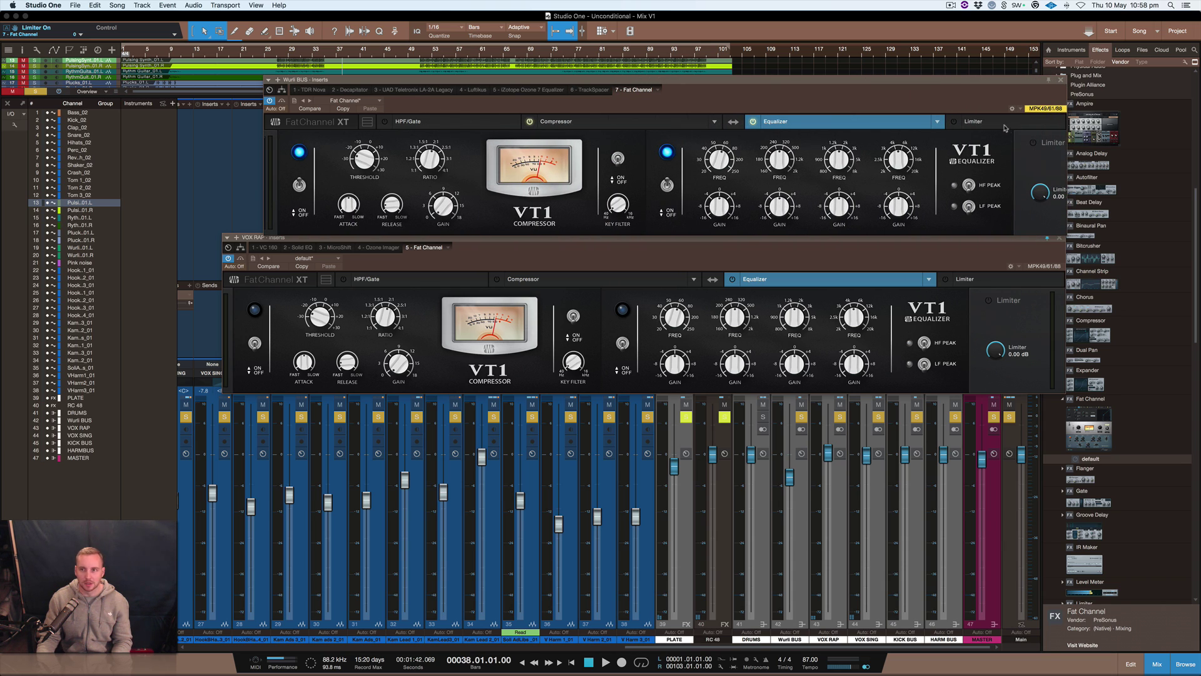
{"action": "left_click", "coordinate": [1052, 239]}
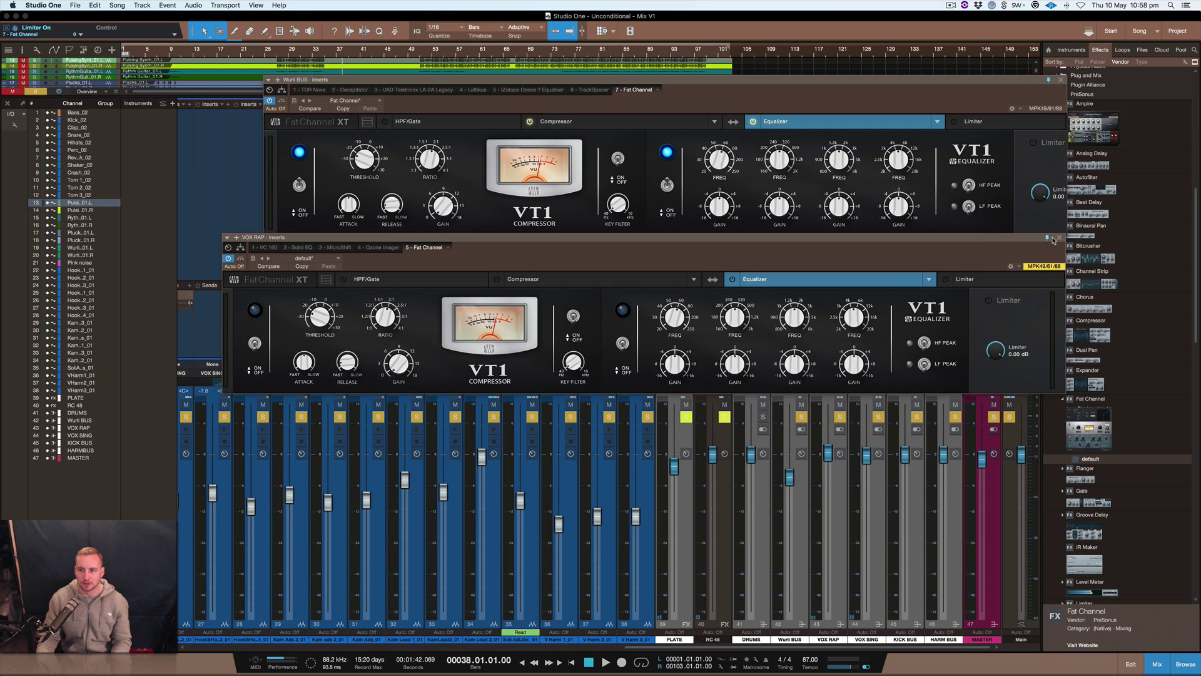
{"action": "left_click", "coordinate": [1059, 239]}
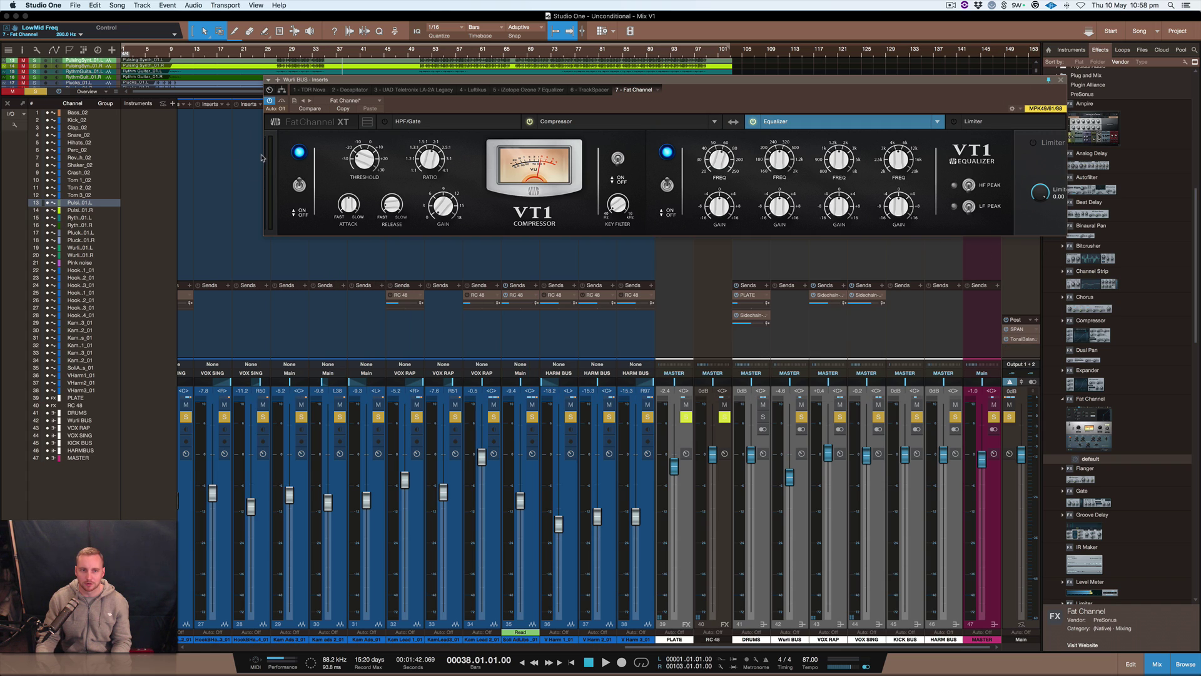
Switch off the Wurli BUS VT1 compressor and VT1 equalizer, repositioning the plugin window
{"action": "left_click_drag", "start_coordinate": [265, 153], "coordinate": [276, 153]}
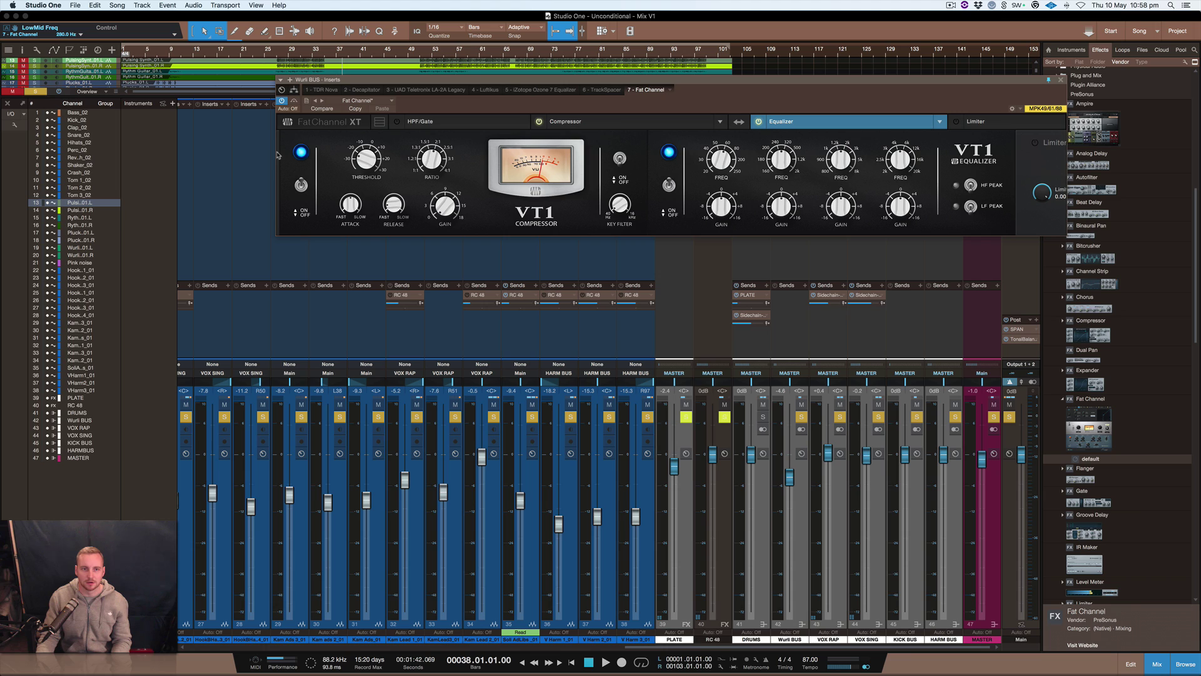
{"action": "left_click_drag", "start_coordinate": [945, 77], "coordinate": [857, 113]}
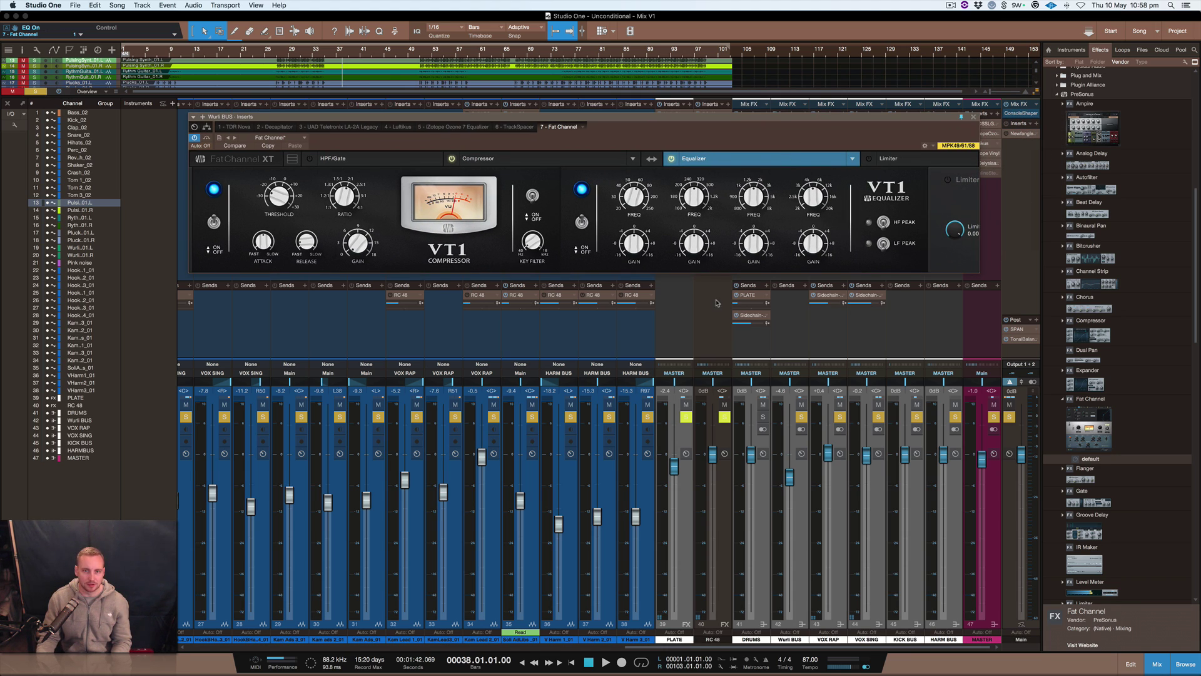
{"action": "left_click", "coordinate": [451, 158]}
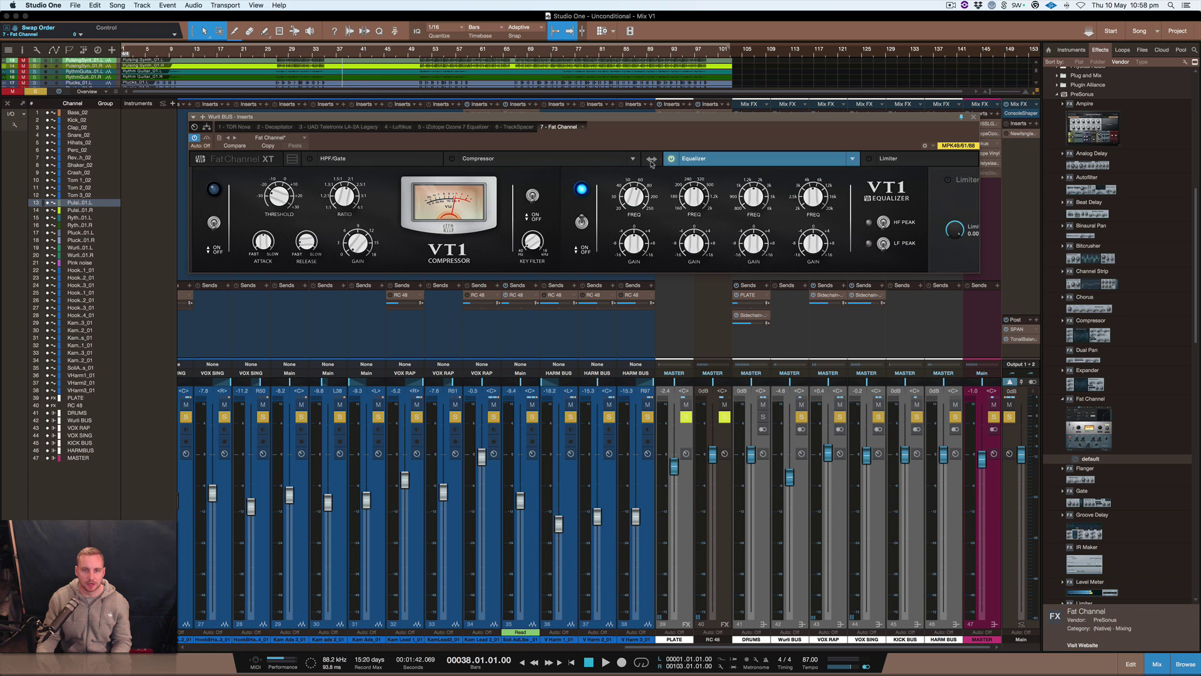
{"action": "left_click", "coordinate": [670, 158]}
{"action": "mouse_move", "coordinate": [826, 119]}
{"action": "left_mouse_down"}
{"action": "mouse_move", "coordinate": [822, 180]}
{"action": "mouse_move", "coordinate": [777, 131]}
{"action": "mouse_move", "coordinate": [805, 237]}
{"action": "mouse_move", "coordinate": [805, 129]}
{"action": "left_mouse_up"}
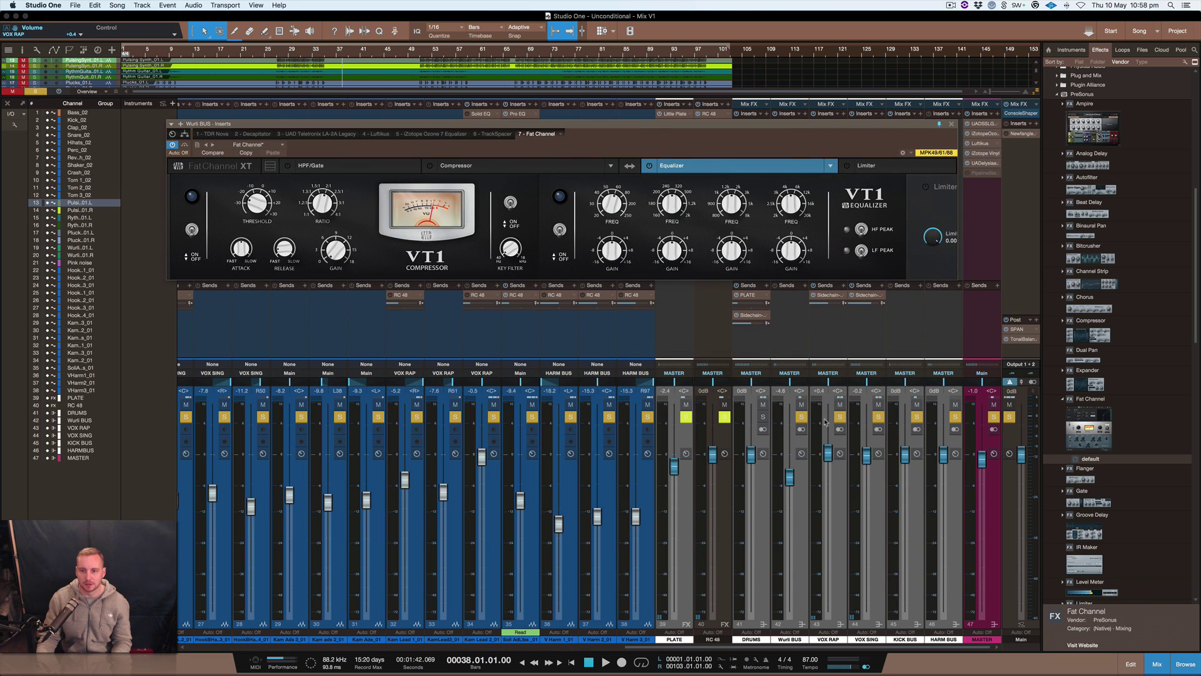
Clear the VOX RAP solo and all other mutes and solos, then solo the Wurli BUS
{"action": "left_click", "coordinate": [840, 417]}
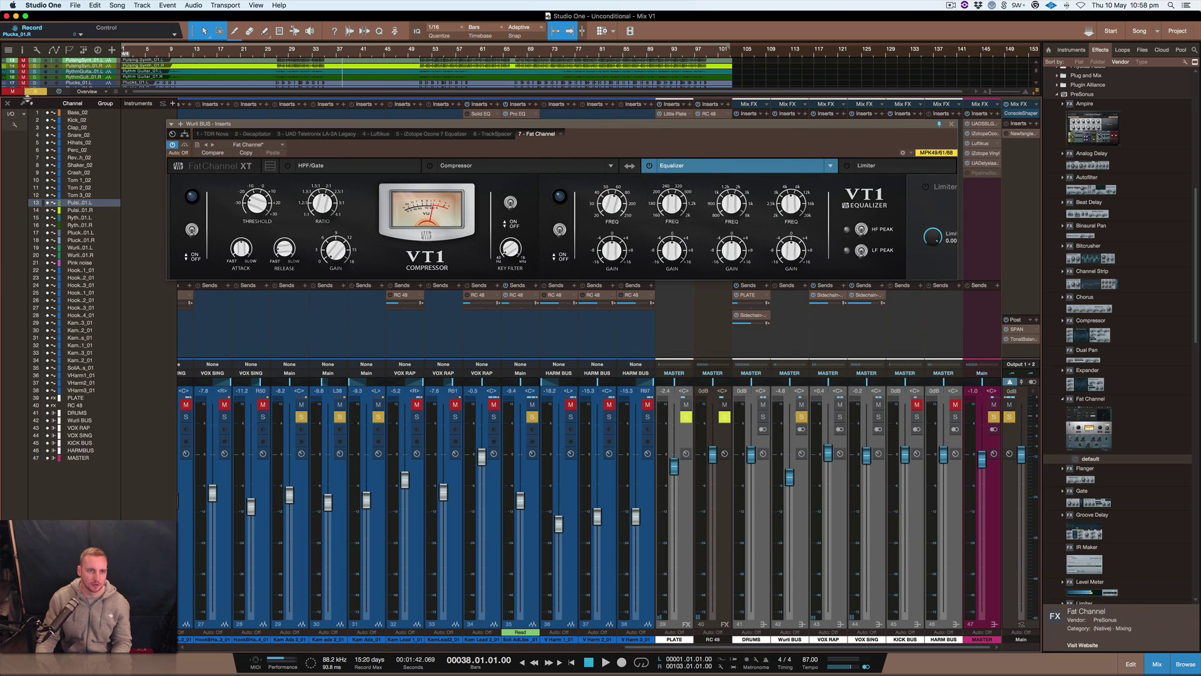
{"action": "left_click", "coordinate": [14, 92]}
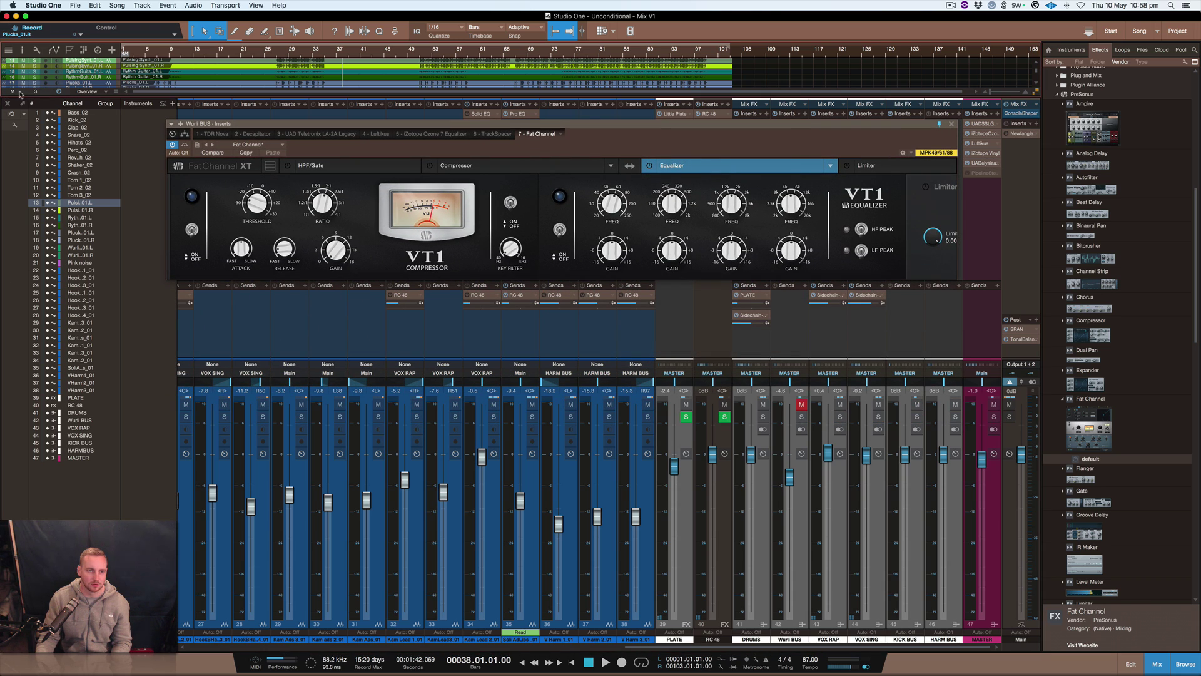
{"action": "left_click", "coordinate": [801, 417]}
Play the Wurli bus, adjust the compressor threshold, then switch the Fat Channel compressor back on
{"action": "key", "text": "space"}
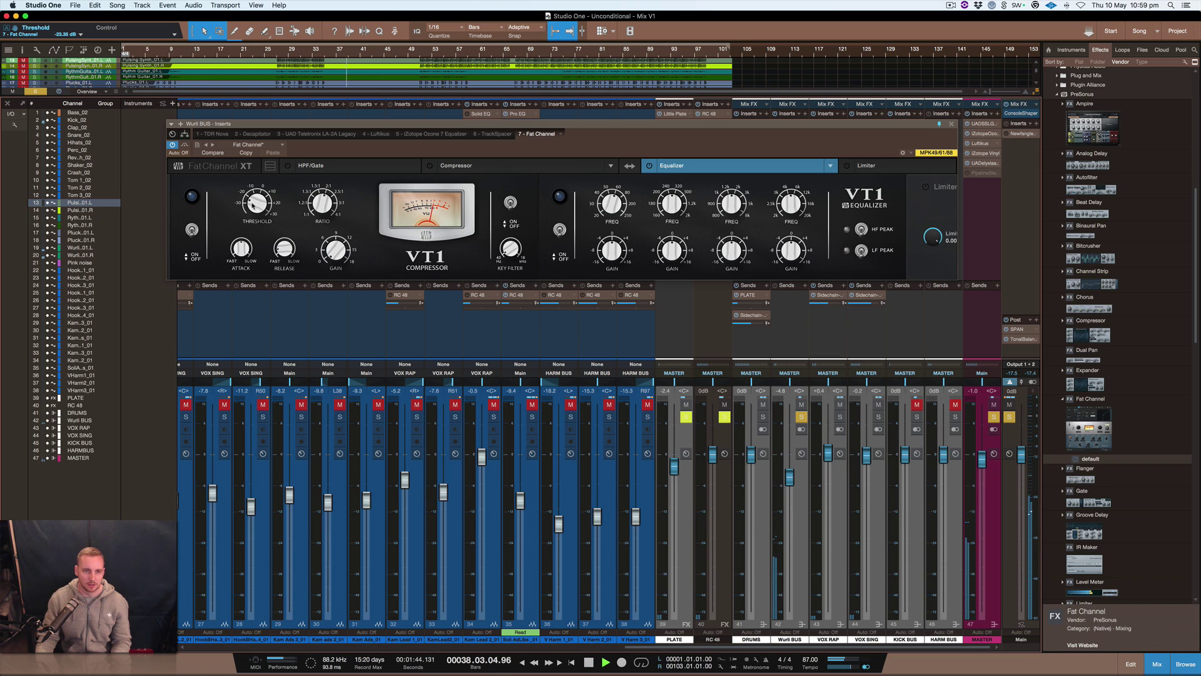
{"action": "left_click_drag", "start_coordinate": [256, 201], "coordinate": [257, 216]}
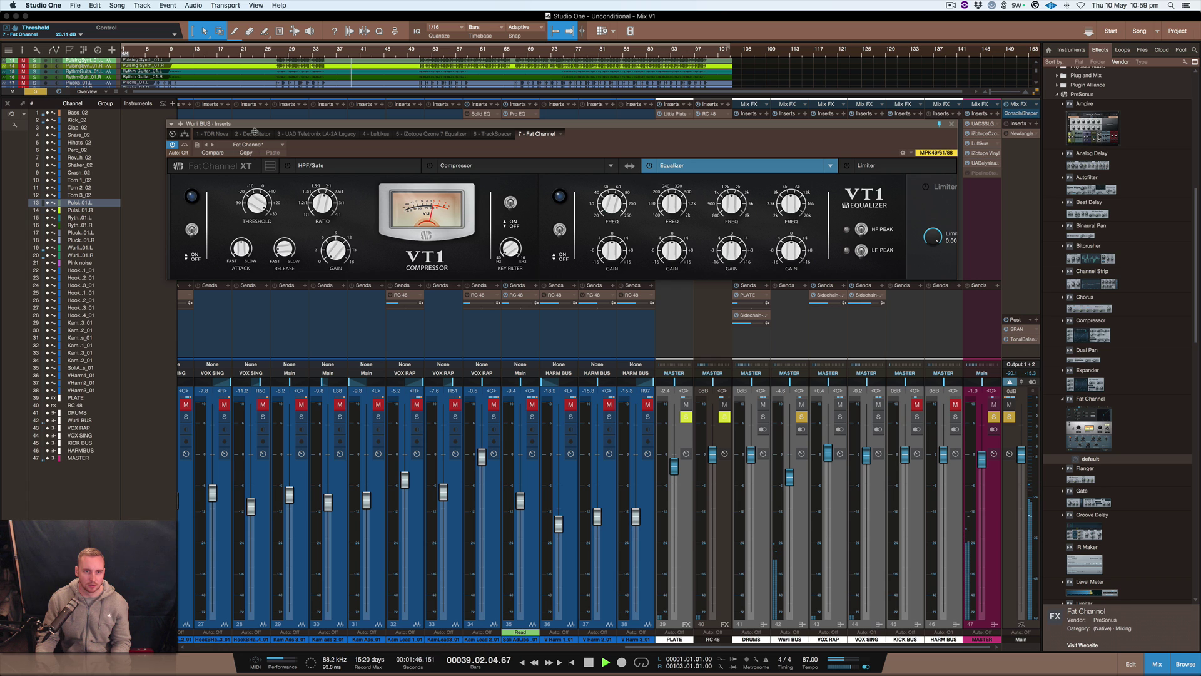
{"action": "key", "text": "space"}
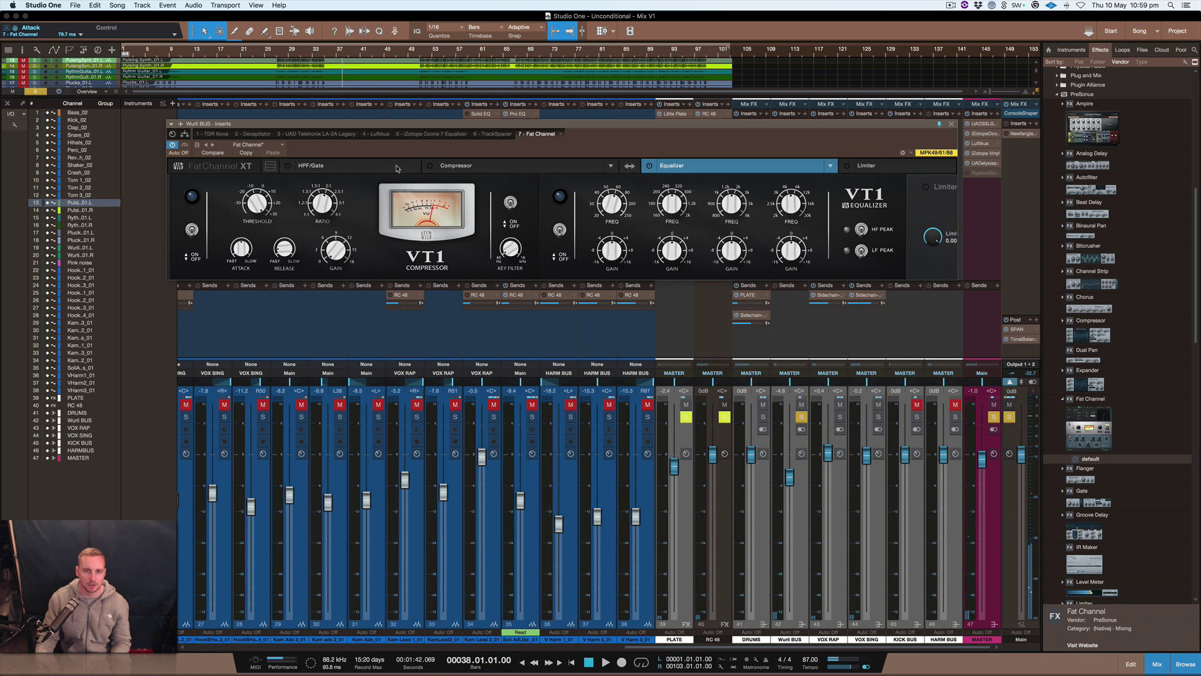
{"action": "left_click", "coordinate": [429, 166]}
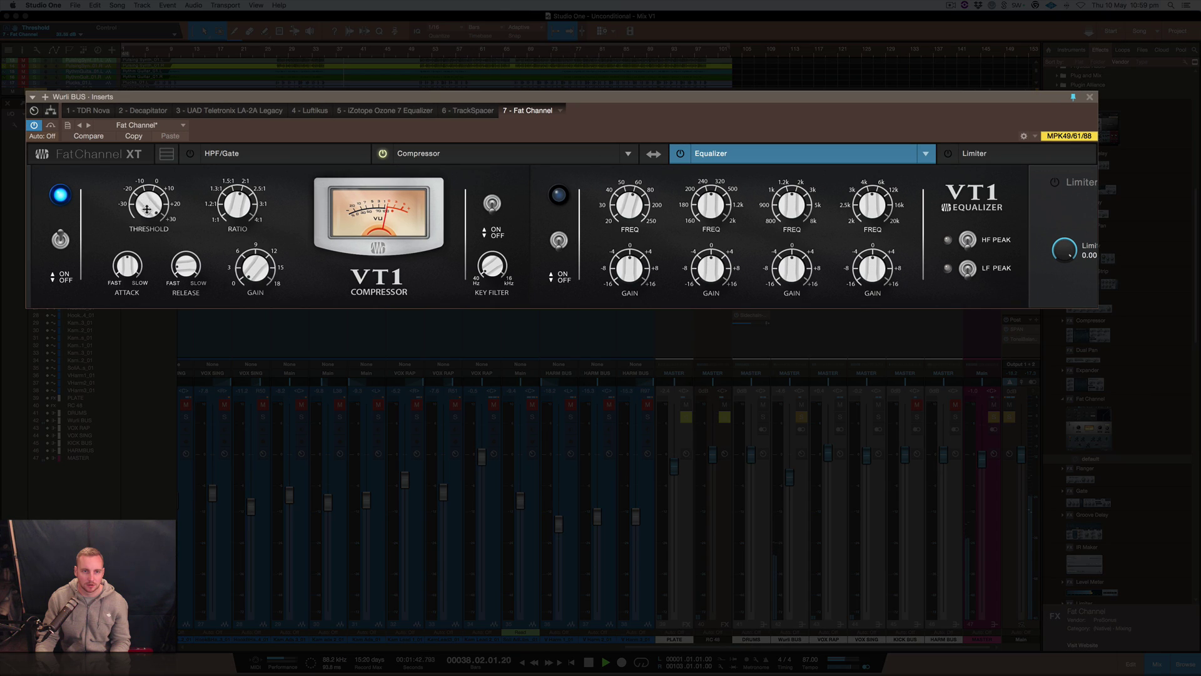
Set the VT1 compressor threshold to about -26 dB, attack near fastest, and release slightly longer
{"action": "left_click_drag", "start_coordinate": [146, 209], "coordinate": [146, 196]}
{"action": "left_click_drag", "start_coordinate": [125, 270], "coordinate": [125, 292]}
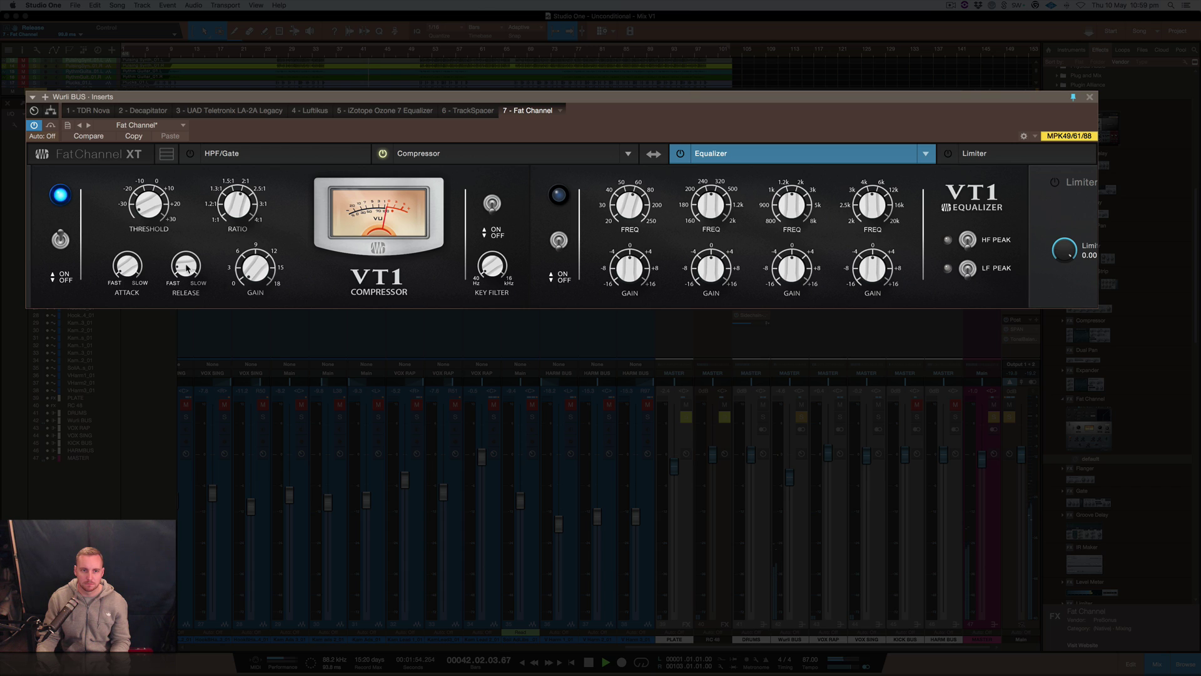
{"action": "left_click_drag", "start_coordinate": [187, 268], "coordinate": [185, 267]}
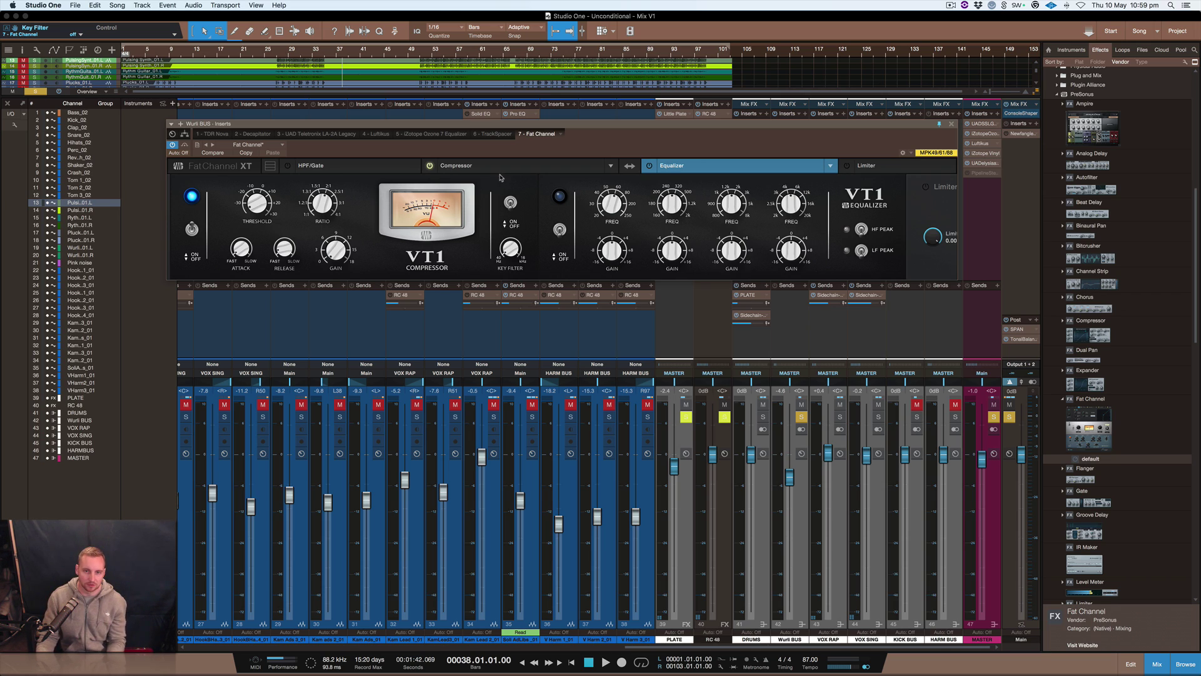
During playback, raise the VT1 key filter frequency and audition it with Key Listen on
{"action": "key", "text": "space"}
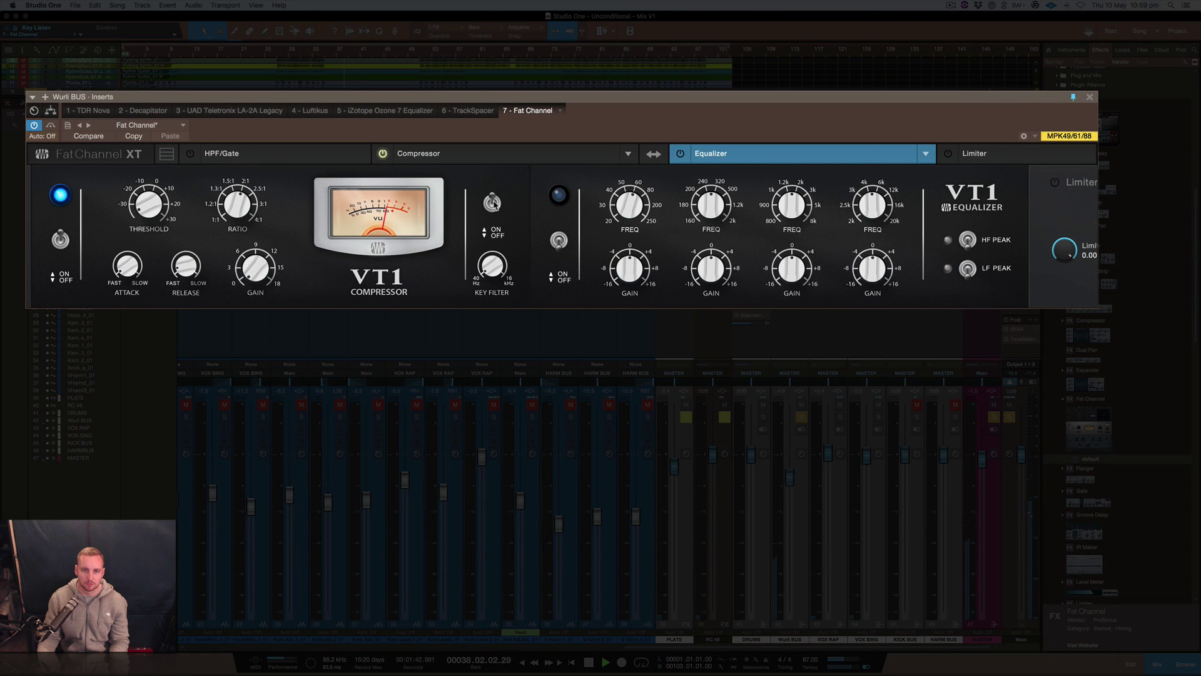
{"action": "mouse_move", "coordinate": [491, 268]}
{"action": "left_mouse_down"}
{"action": "mouse_move", "coordinate": [487, 195]}
{"action": "mouse_move", "coordinate": [484, 249]}
{"action": "left_mouse_up"}
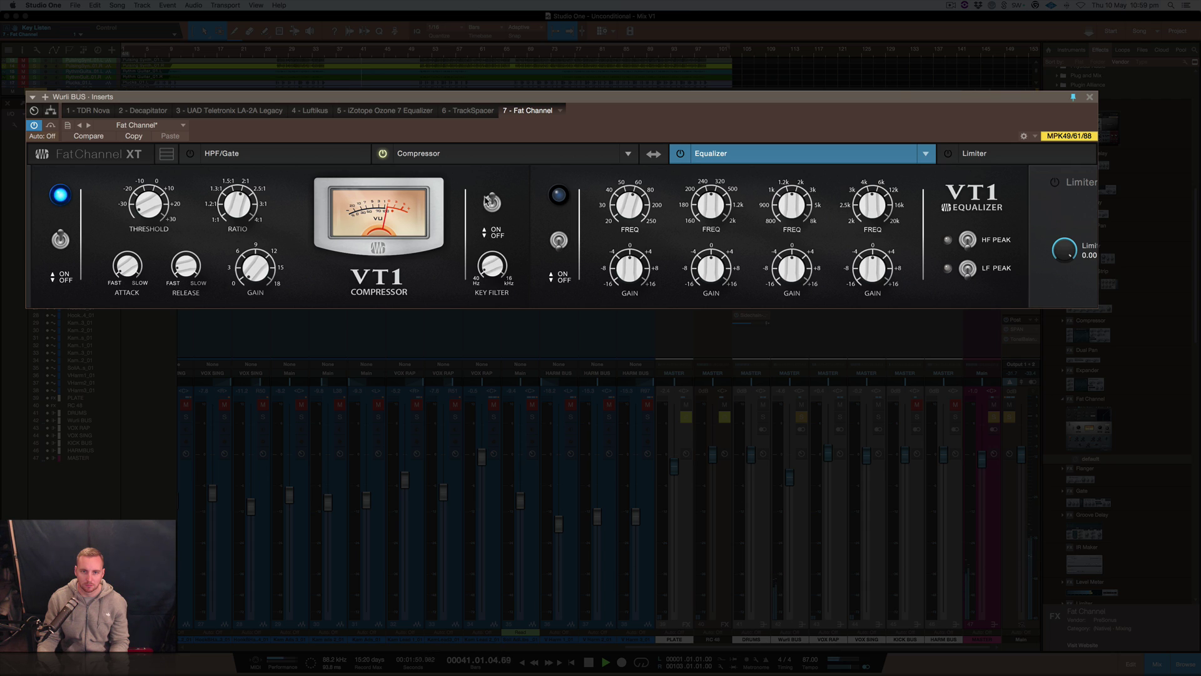
{"action": "left_click", "coordinate": [493, 205]}
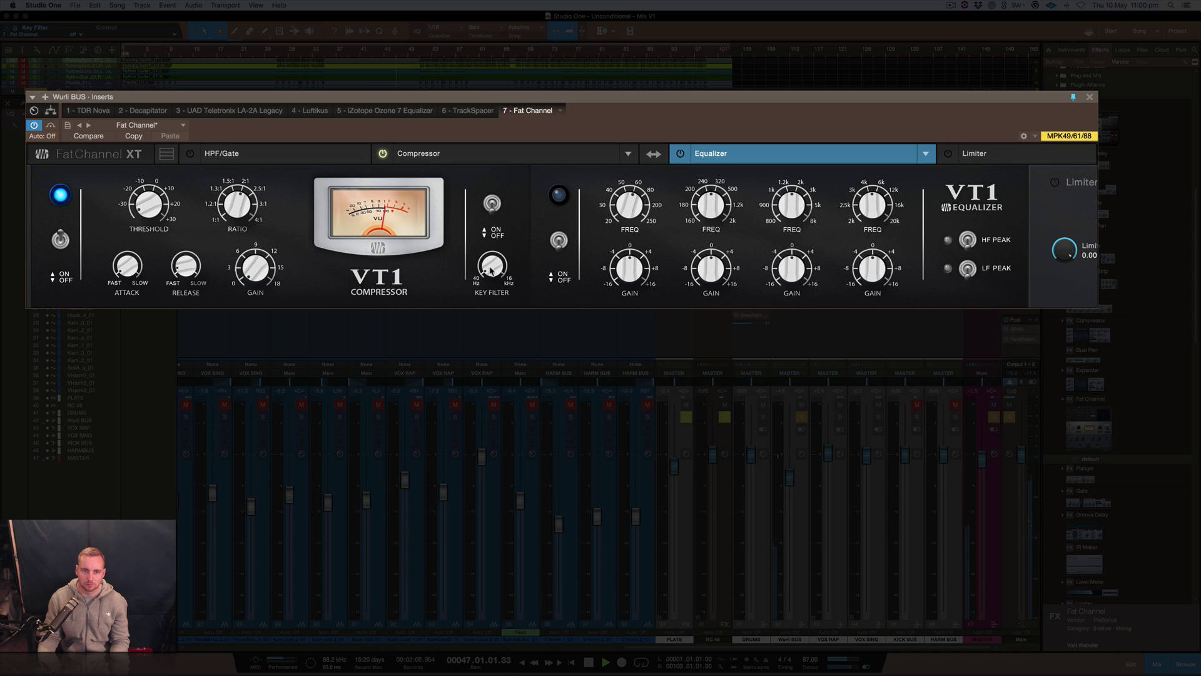
{"action": "key", "text": "space"}
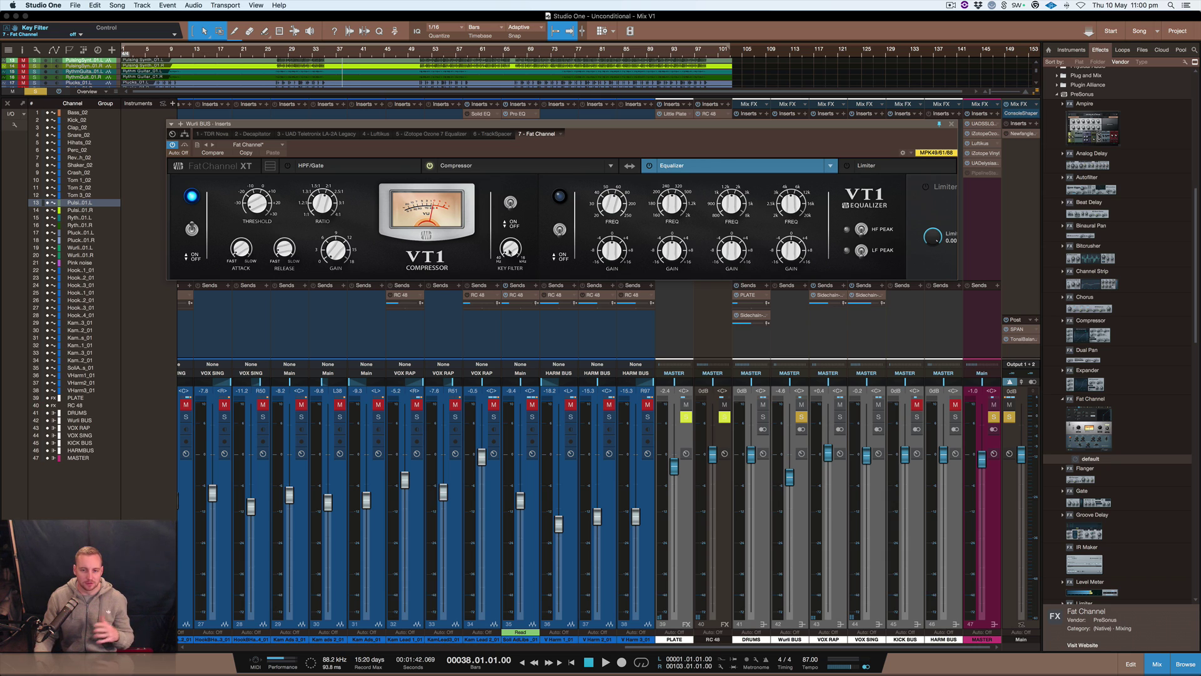
Open SPAN on the Main output, move it off the Fat Channel EQ, and start playback
{"action": "left_click", "coordinate": [1023, 330]}
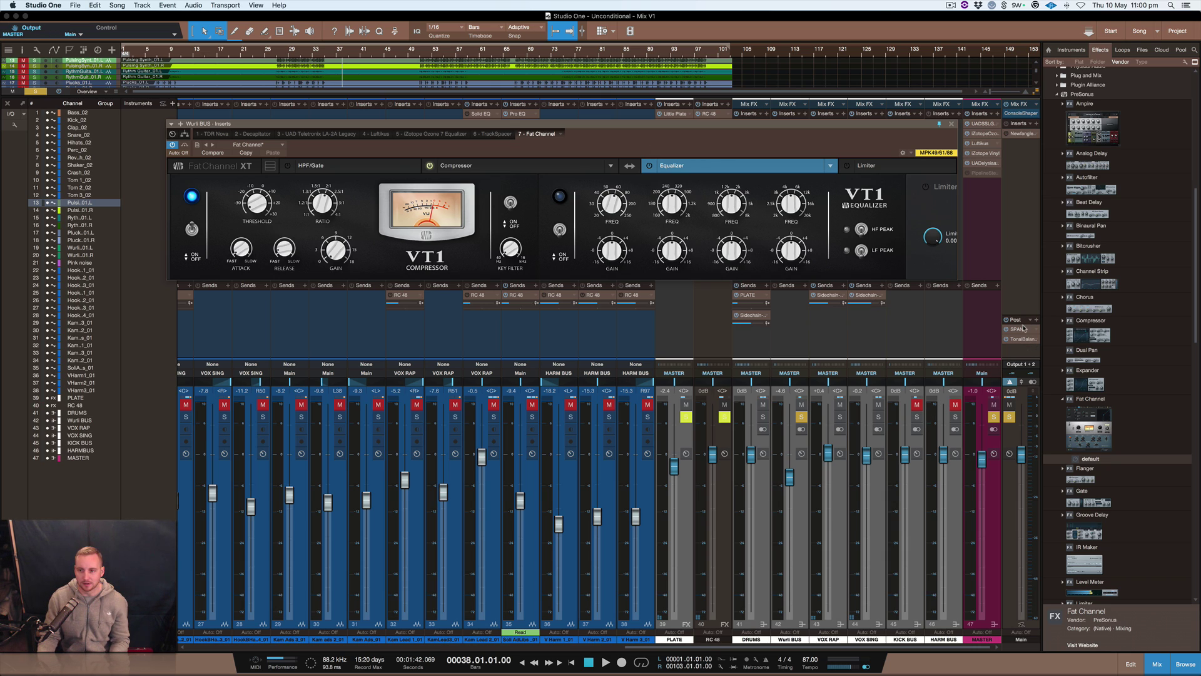
{"action": "left_click", "coordinate": [1023, 330]}
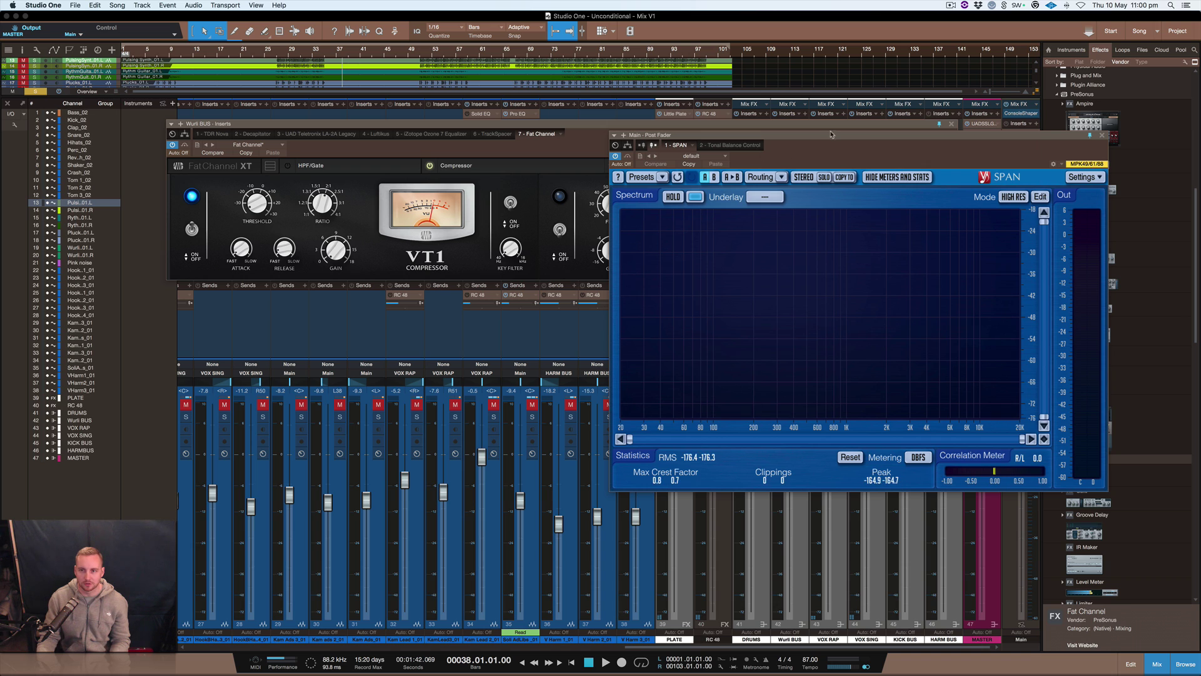
{"action": "left_click_drag", "start_coordinate": [834, 137], "coordinate": [505, 284]}
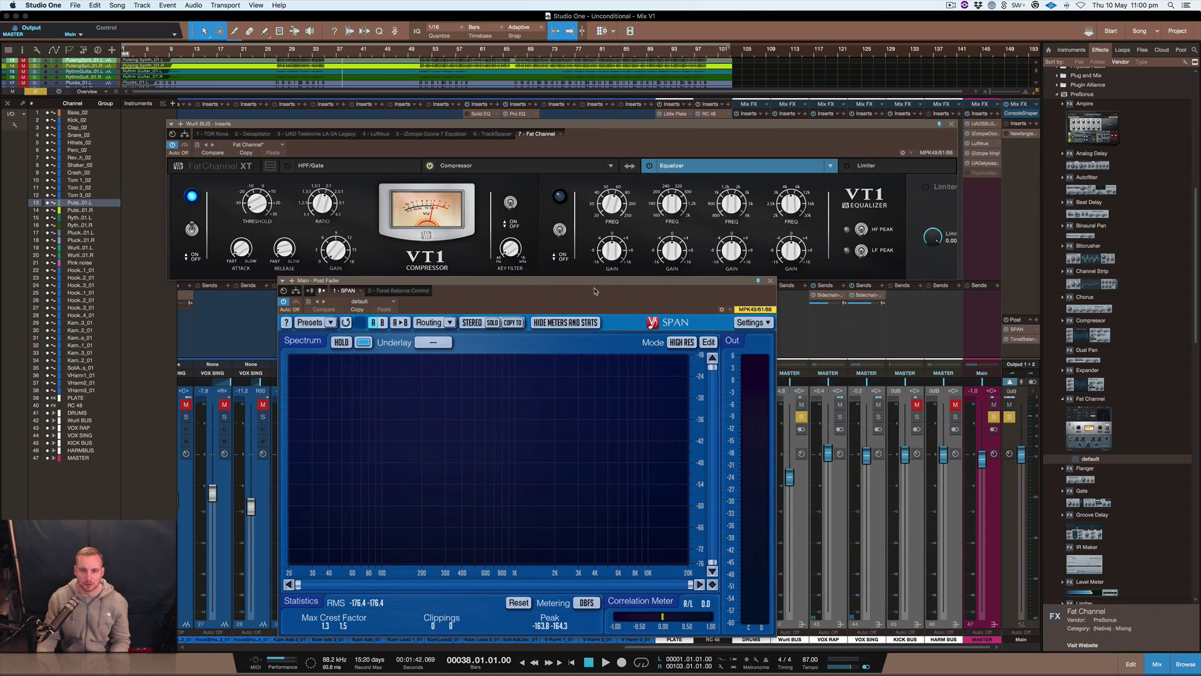
{"action": "left_click_drag", "start_coordinate": [595, 291], "coordinate": [606, 297]}
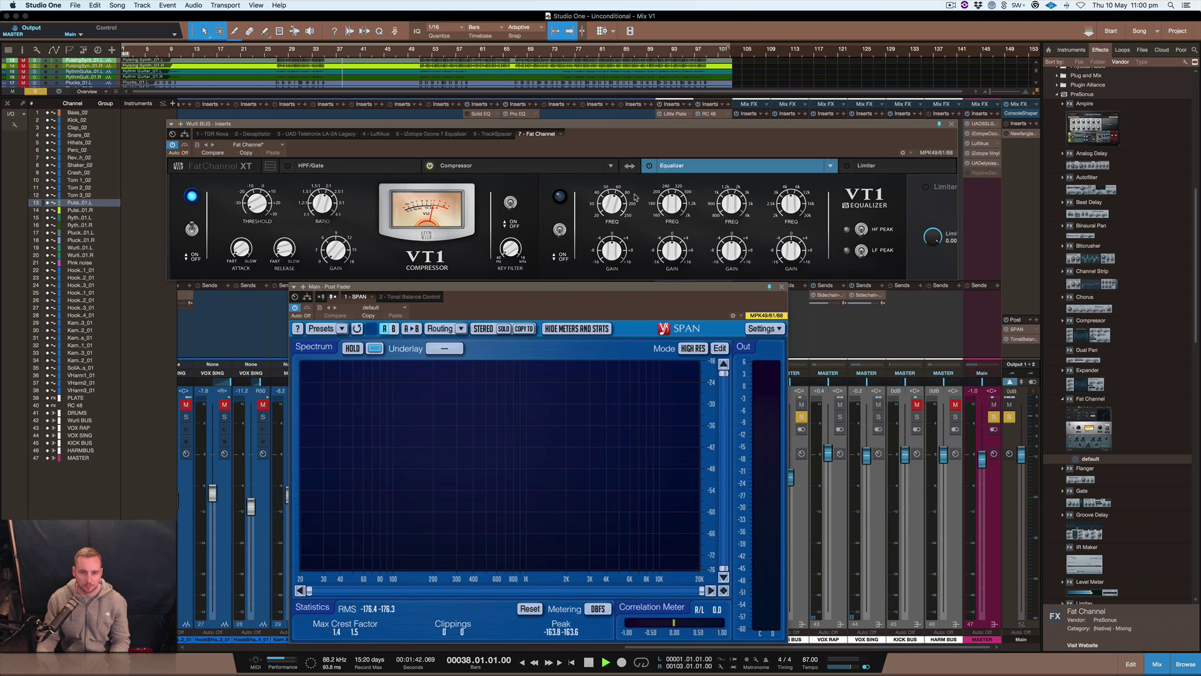
{"action": "key", "text": "space"}
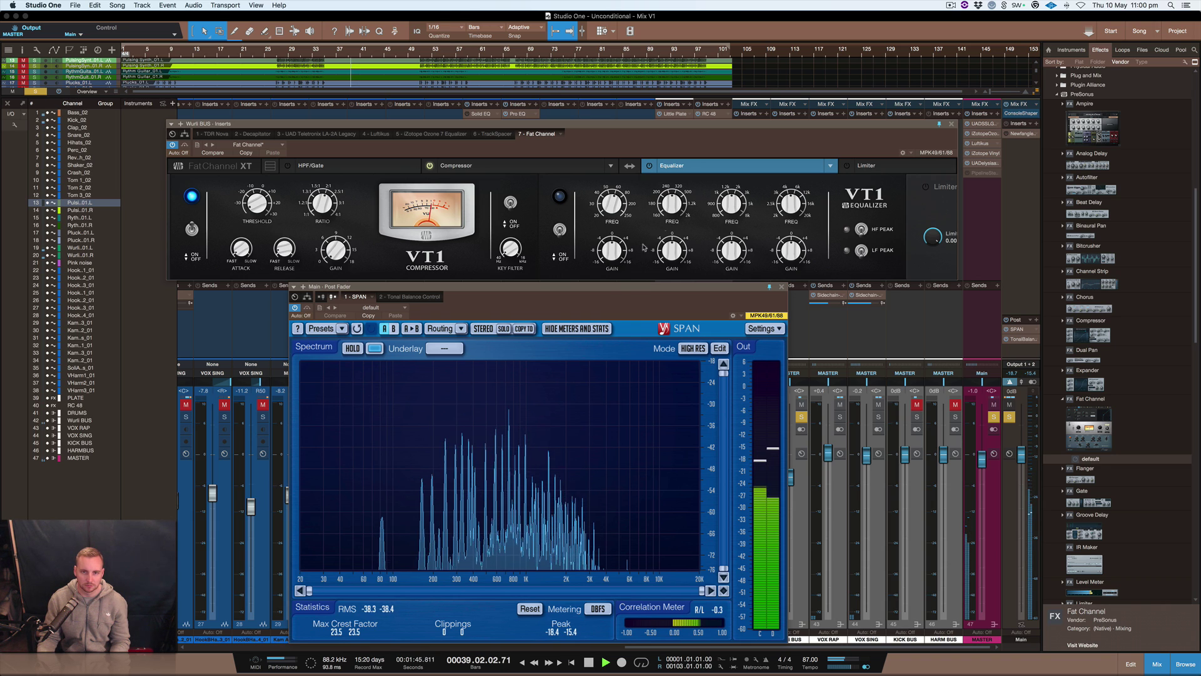
Enable the VT1 EQ and boost its low band about 5.5 dB at roughly 77 Hz
{"action": "left_click", "coordinate": [648, 166]}
{"action": "left_click_drag", "start_coordinate": [612, 209], "coordinate": [608, 180]}
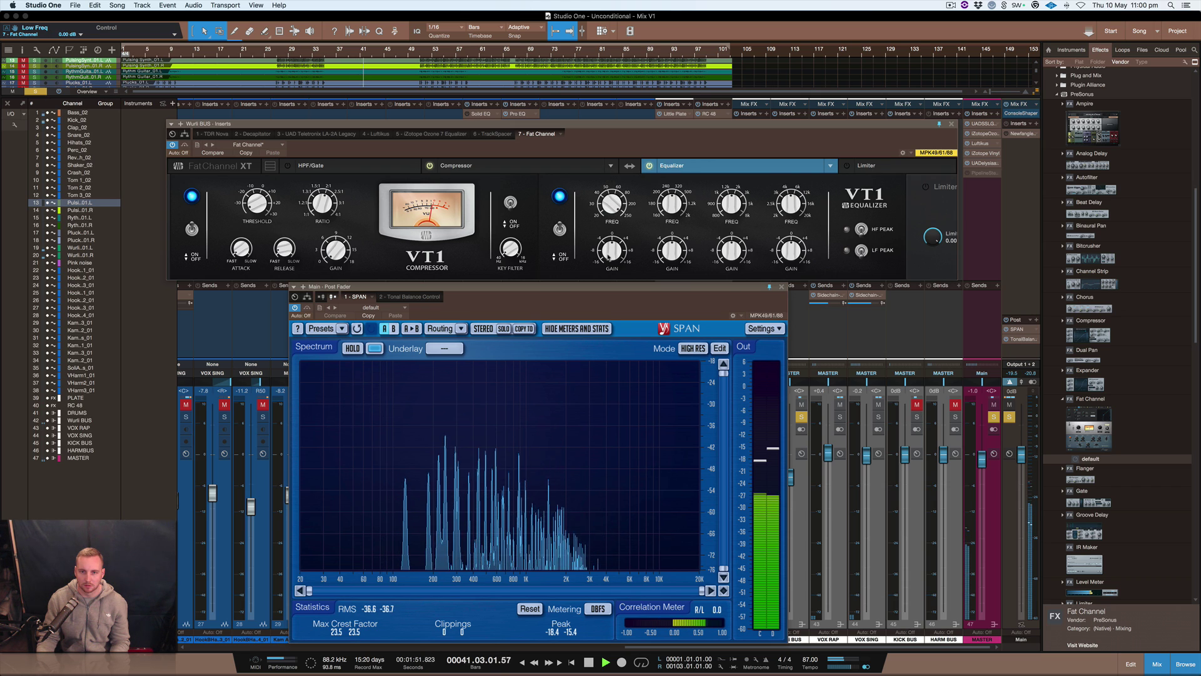
{"action": "left_click_drag", "start_coordinate": [610, 254], "coordinate": [607, 236]}
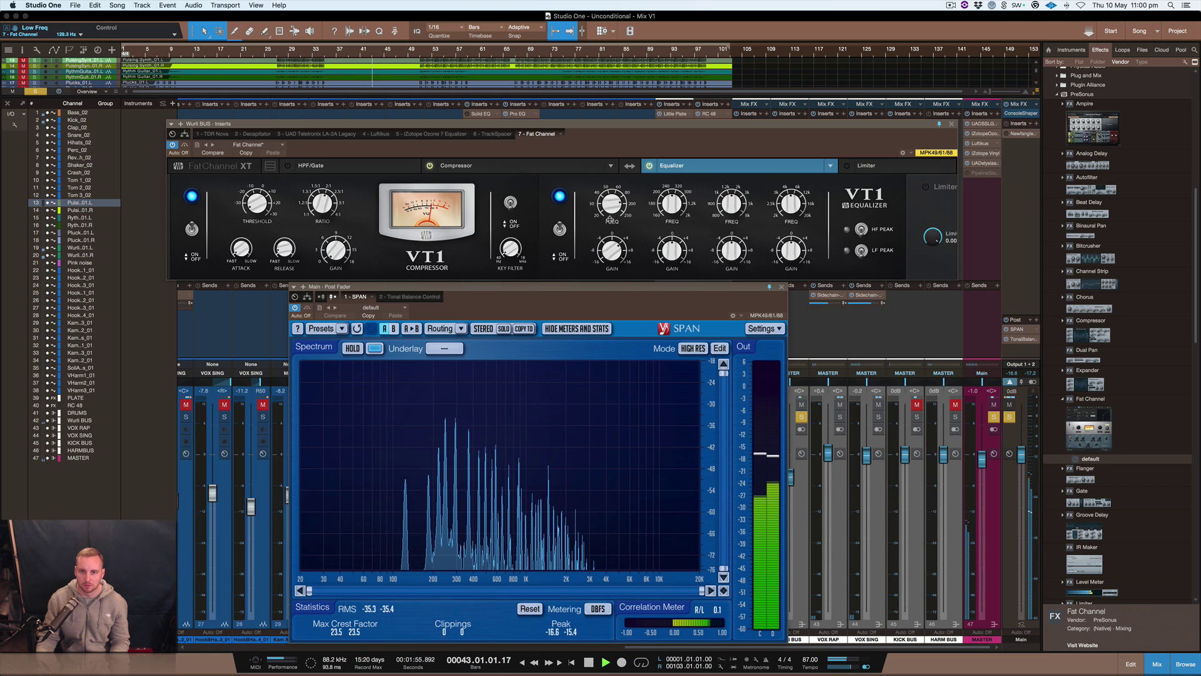
{"action": "mouse_move", "coordinate": [609, 220]}
{"action": "left_mouse_down"}
{"action": "mouse_move", "coordinate": [608, 244]}
{"action": "mouse_move", "coordinate": [606, 226]}
{"action": "left_mouse_up"}
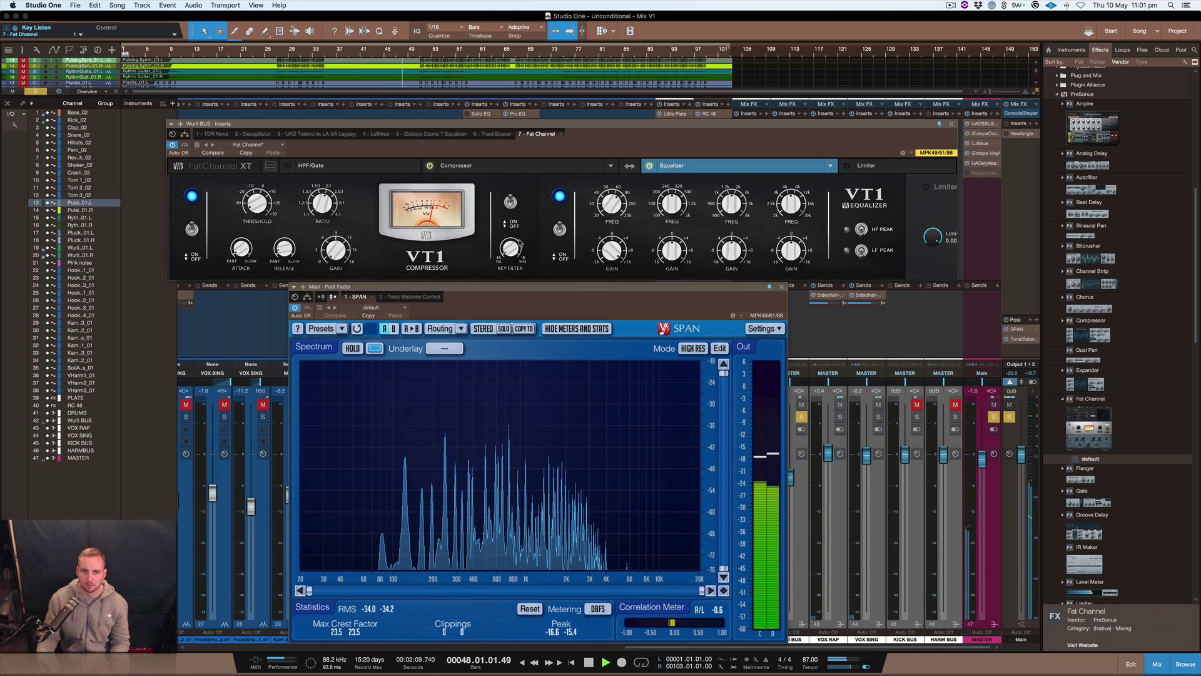
Boost the low-mid band about 2 dB at roughly 196 Hz, then stop playback
{"action": "left_click_drag", "start_coordinate": [667, 245], "coordinate": [667, 233]}
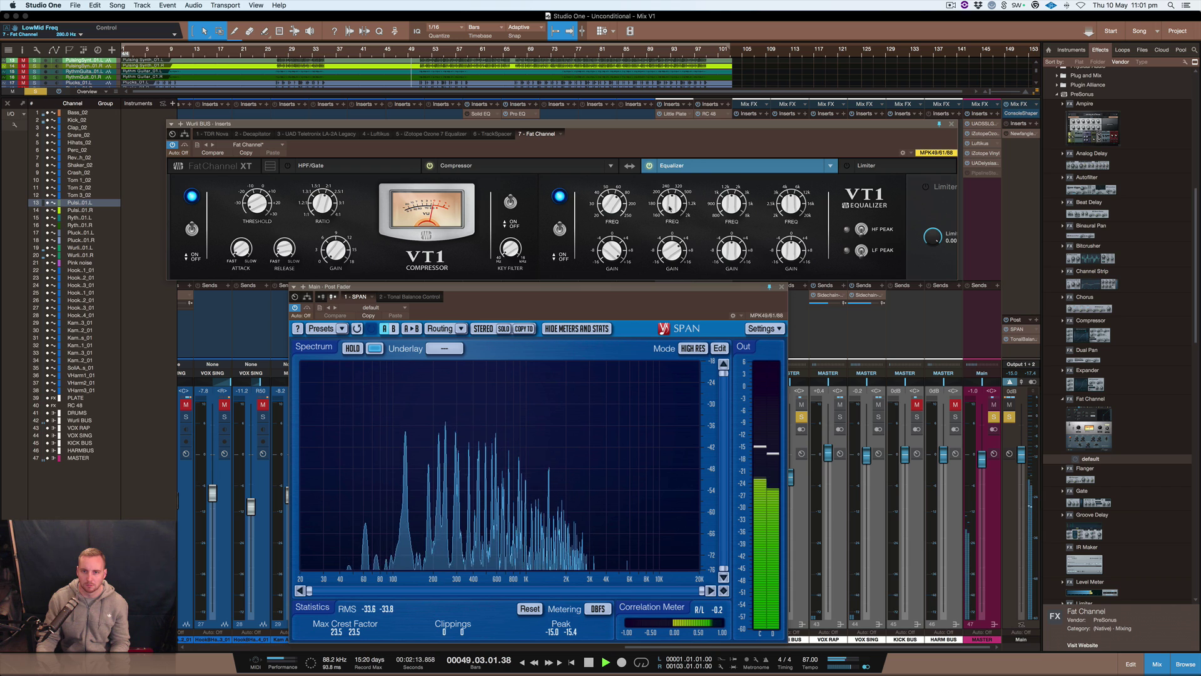
{"action": "mouse_move", "coordinate": [669, 212]}
{"action": "left_mouse_down"}
{"action": "mouse_move", "coordinate": [664, 178]}
{"action": "mouse_move", "coordinate": [664, 199]}
{"action": "left_mouse_up"}
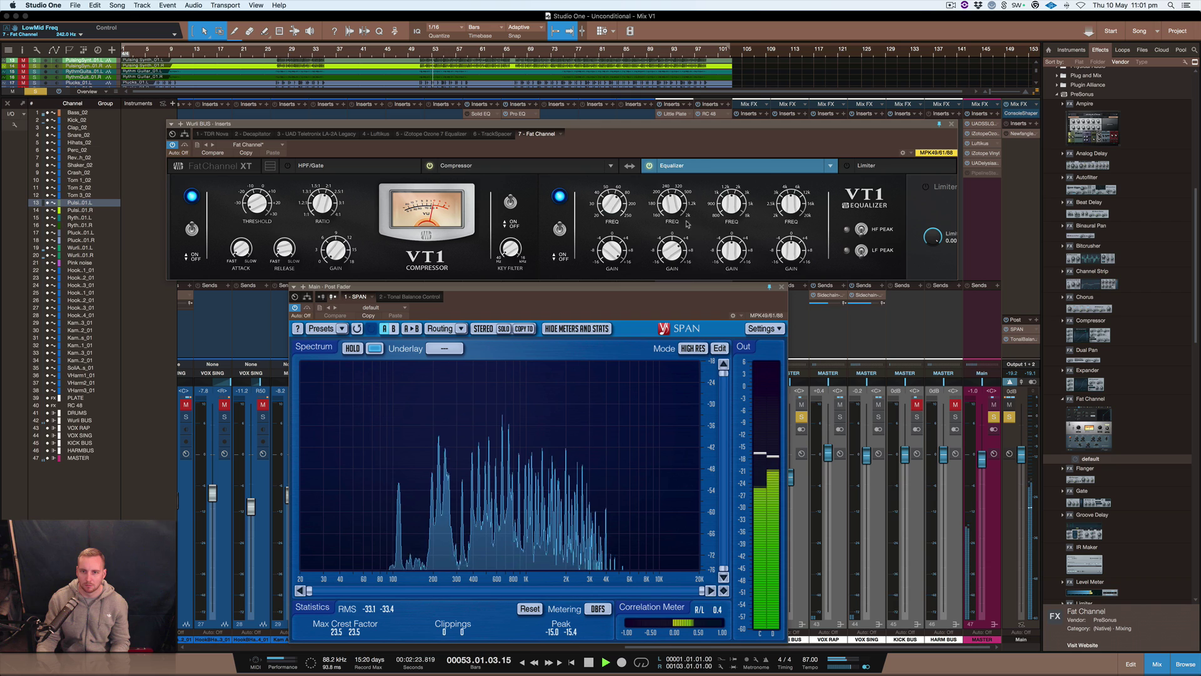
{"action": "left_click_drag", "start_coordinate": [671, 262], "coordinate": [671, 264]}
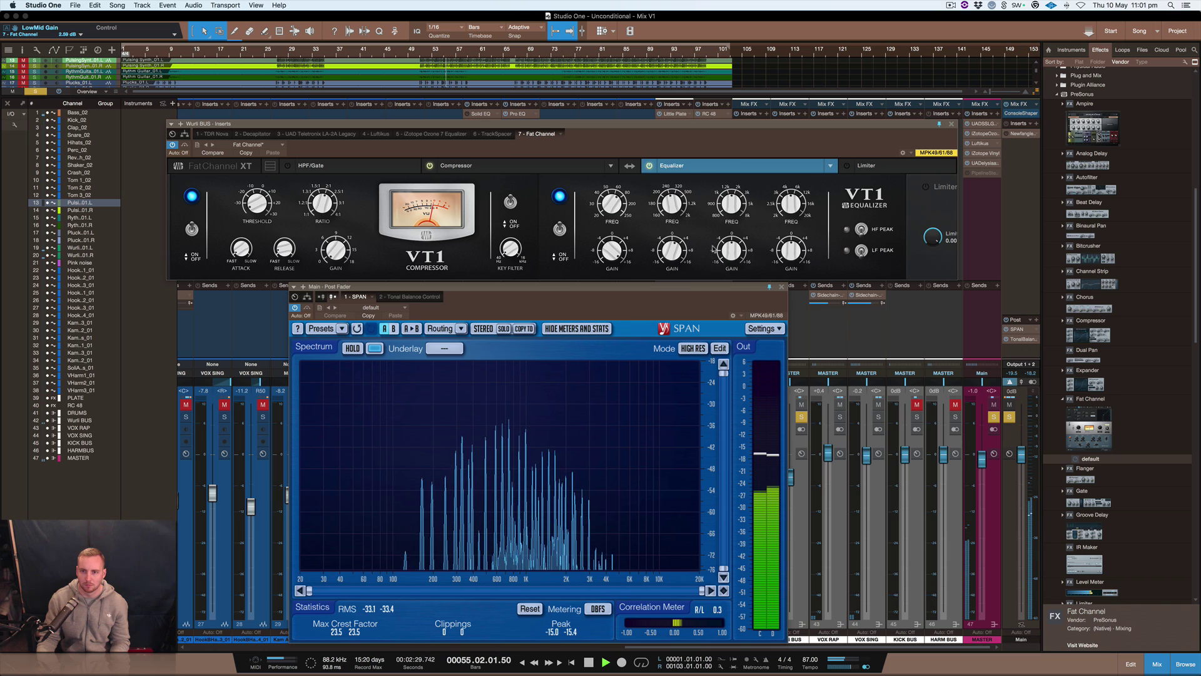
{"action": "key", "text": "space"}
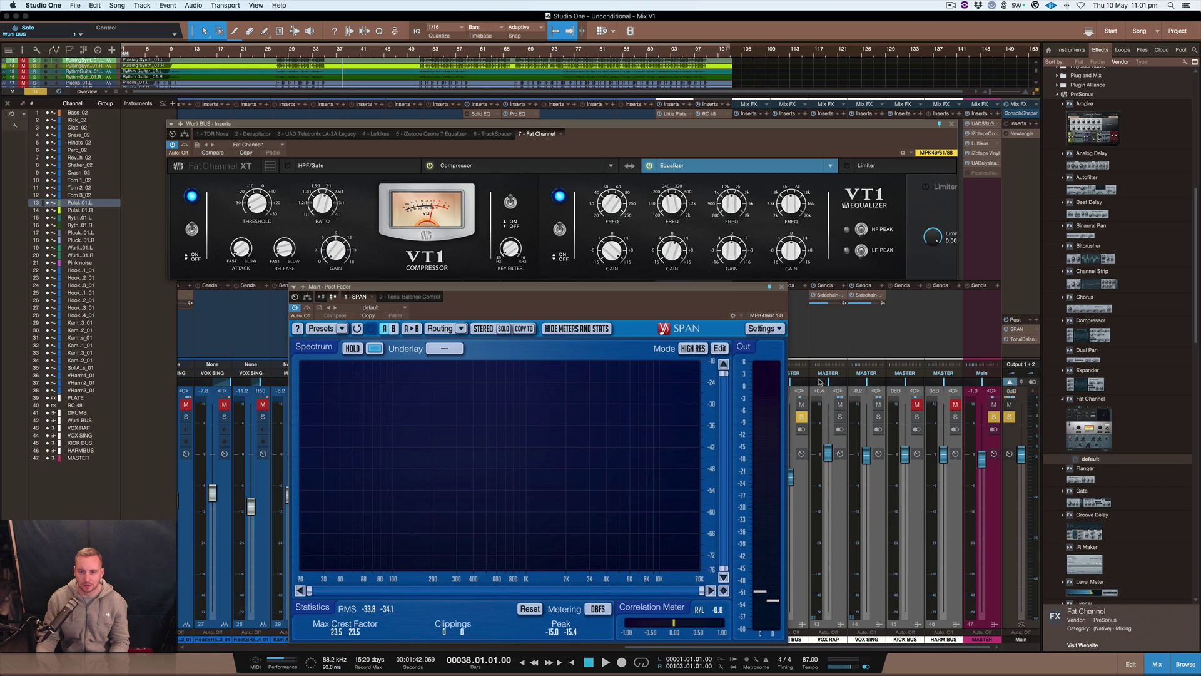
Clear all solos with S and play the full mix to hear the Wurli bus
{"action": "key", "text": "s"}
{"action": "key", "text": "space"}
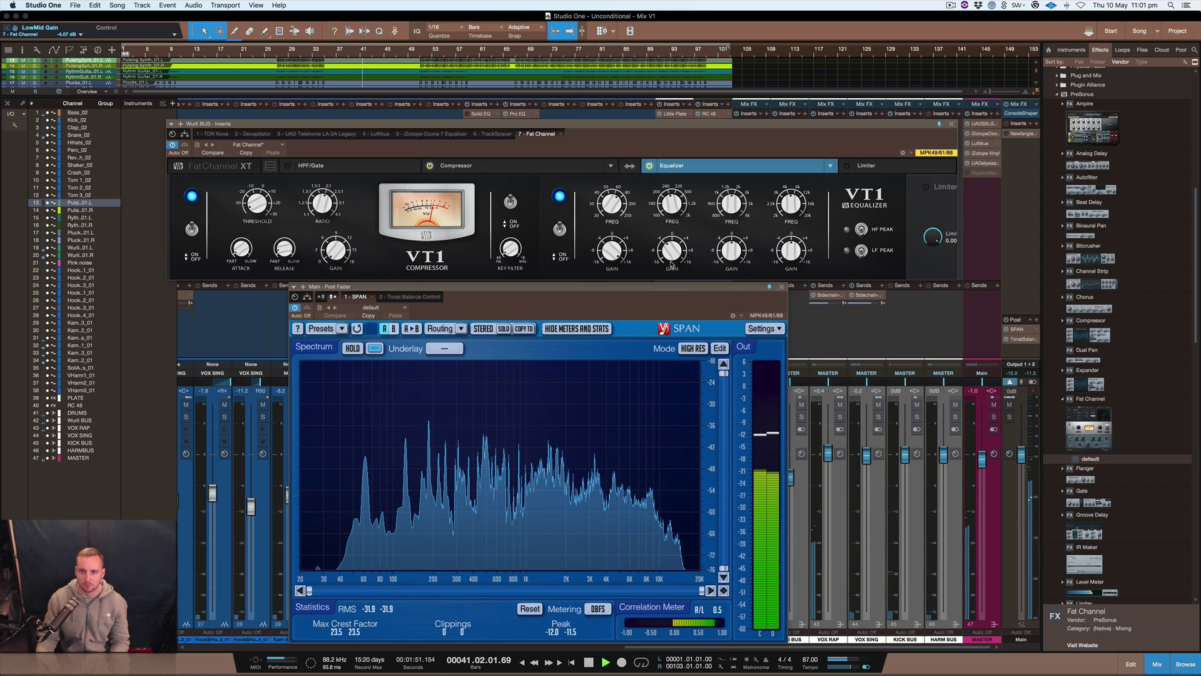
{"action": "key", "text": "space"}
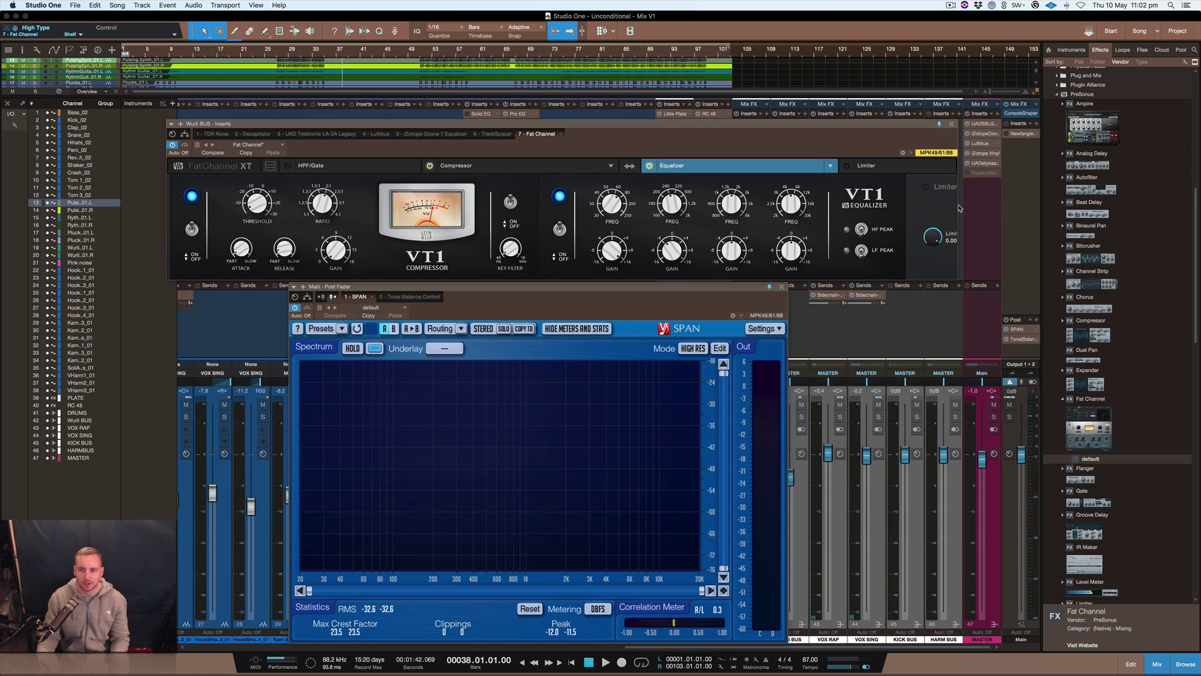
Resize the Fat Channel XT window by dragging its right and left edges
{"action": "mouse_move", "coordinate": [956, 206]}
{"action": "left_mouse_down"}
{"action": "mouse_move", "coordinate": [1031, 210]}
{"action": "mouse_move", "coordinate": [956, 222]}
{"action": "left_mouse_up"}
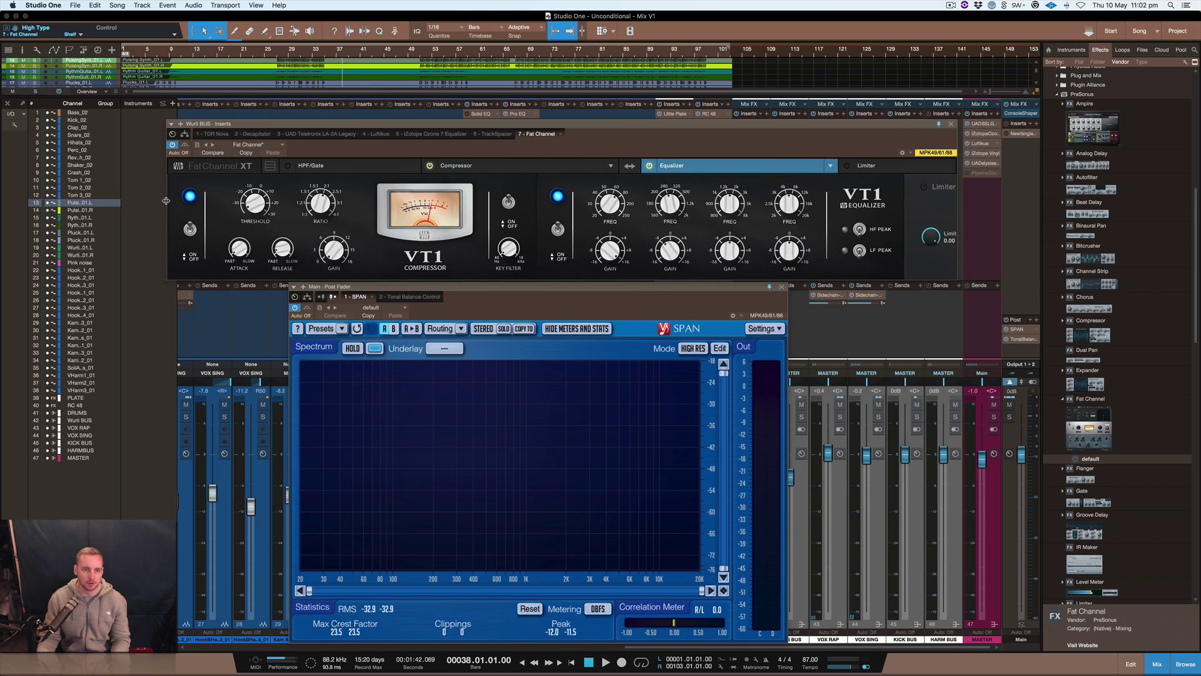
{"action": "left_click_drag", "start_coordinate": [166, 201], "coordinate": [167, 207]}
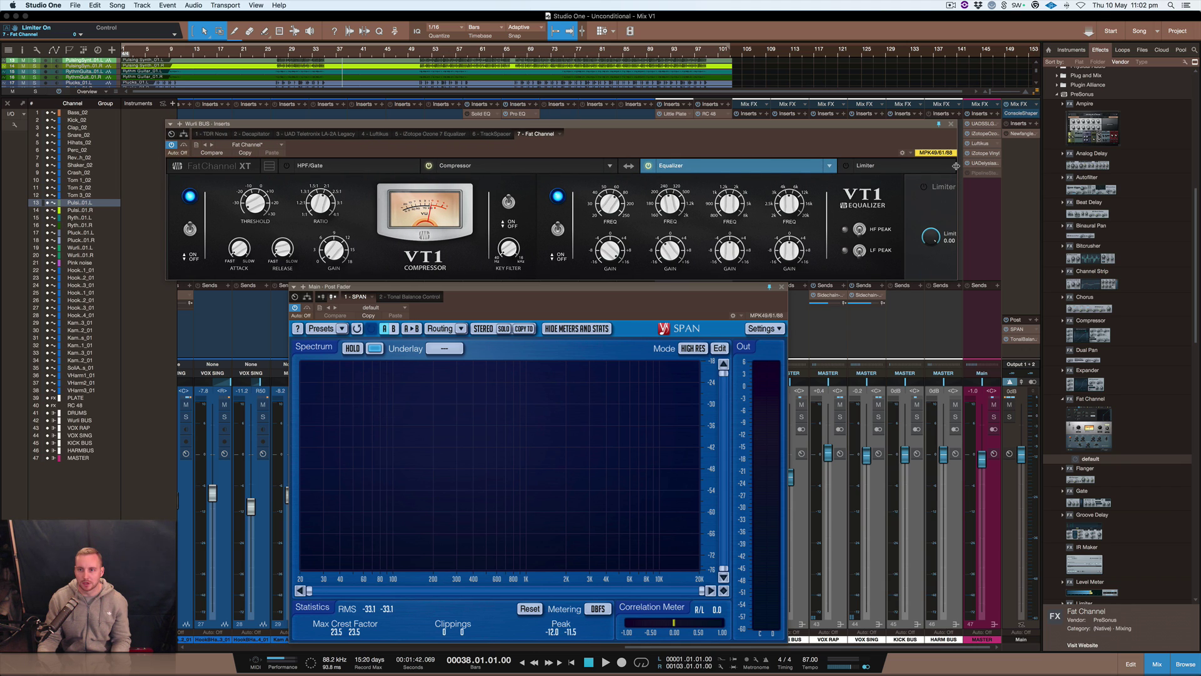
{"action": "left_click_drag", "start_coordinate": [956, 166], "coordinate": [951, 173]}
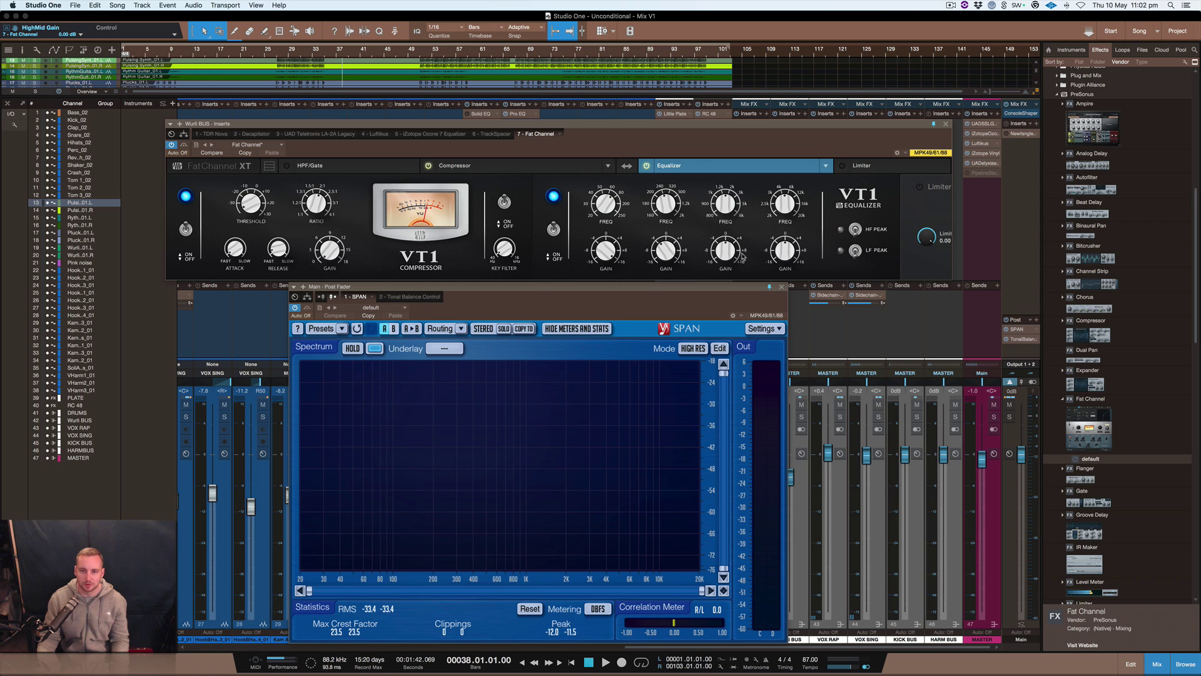
Review the VT-1 Compressor entry on the PreSonus Fat Channel Collection page, then minimise Firefox
{"action": "mouse_move", "coordinate": [794, 661]}
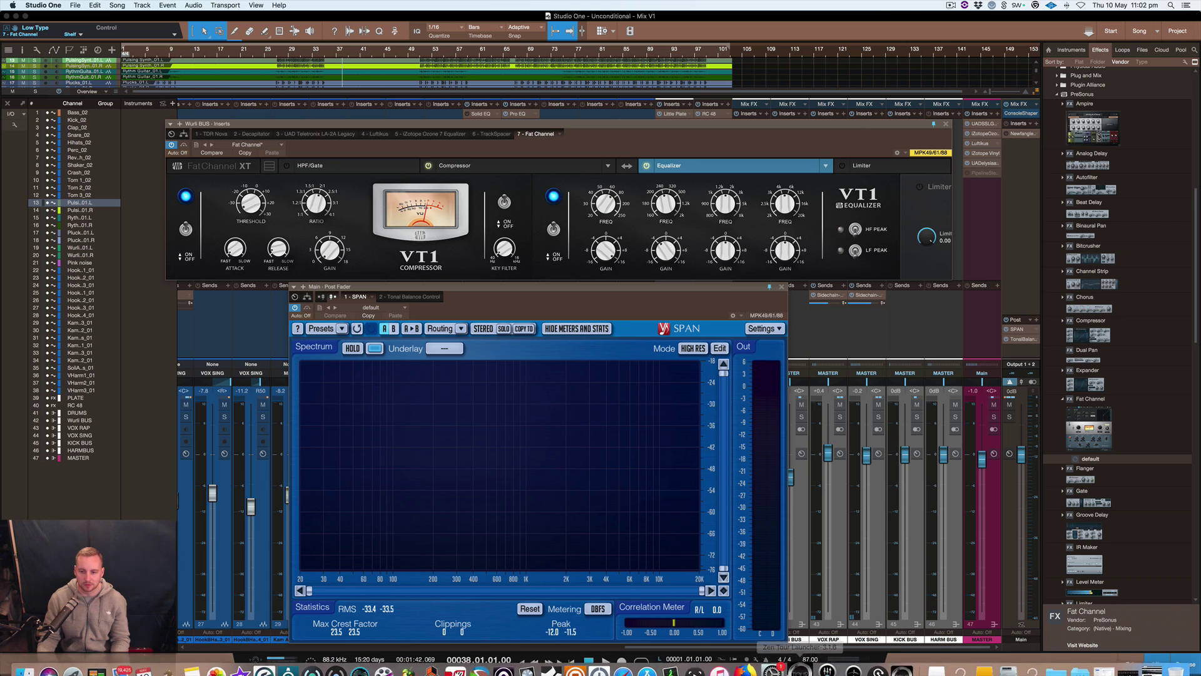
{"action": "left_click", "coordinate": [751, 658]}
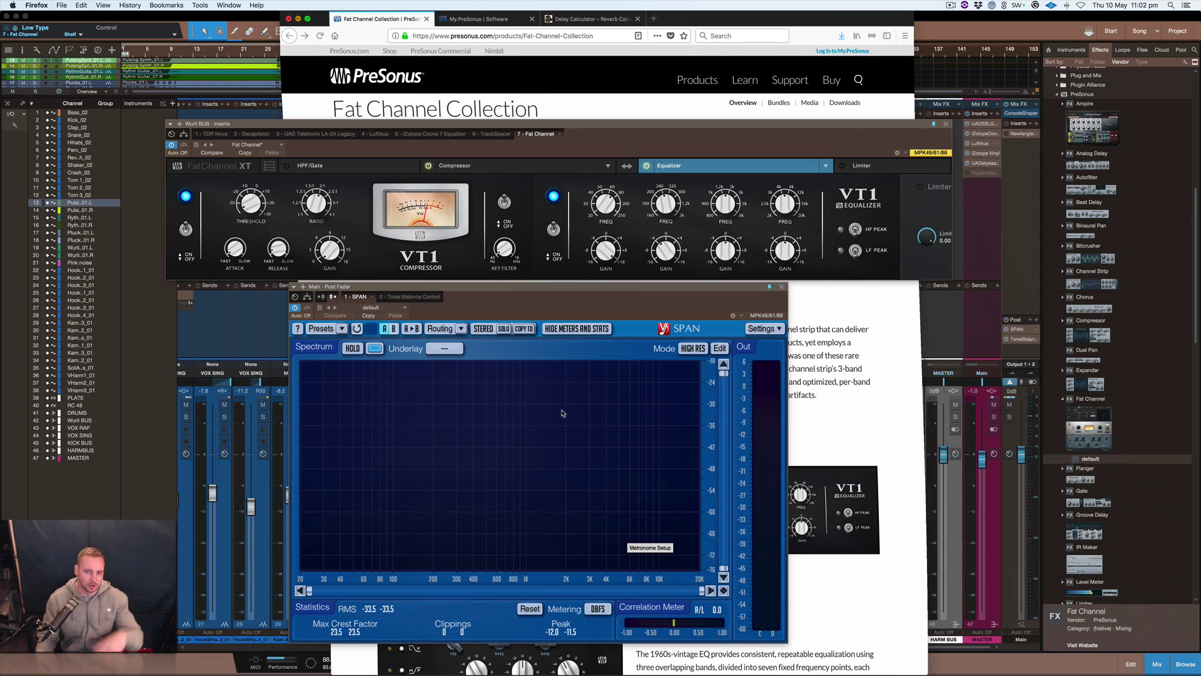
{"action": "scroll", "coordinate": [610, 211], "scroll_direction": "up", "scroll_amount": 10}
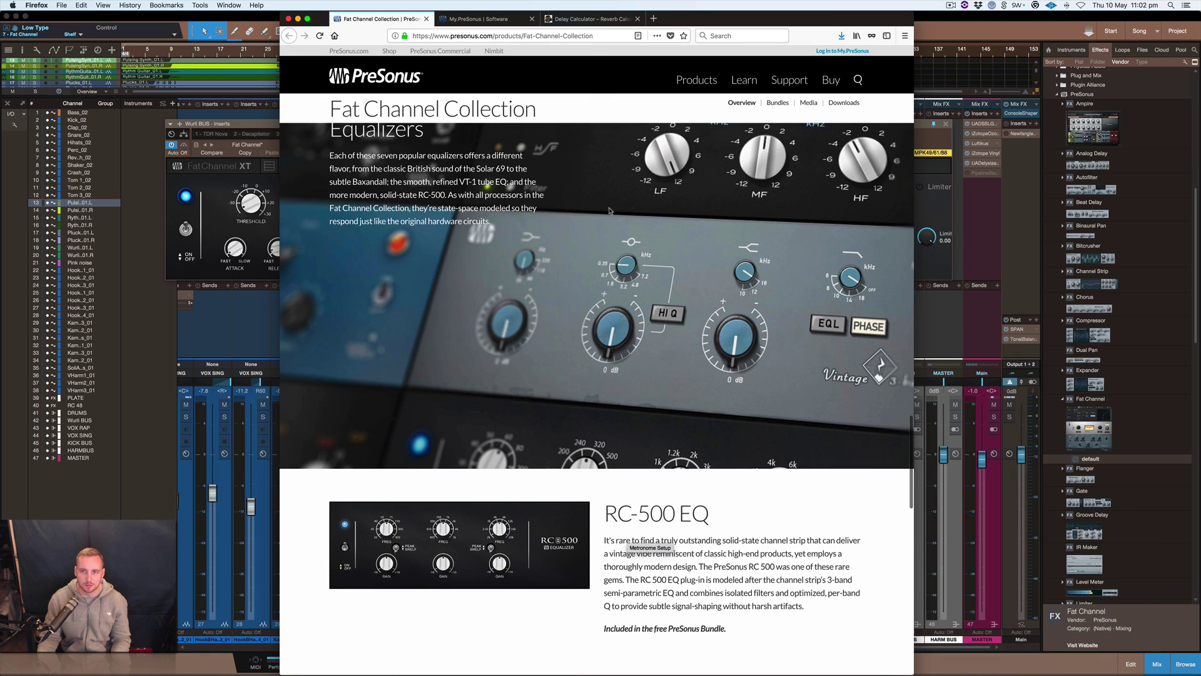
{"action": "scroll", "coordinate": [610, 211], "scroll_direction": "up", "scroll_amount": 5}
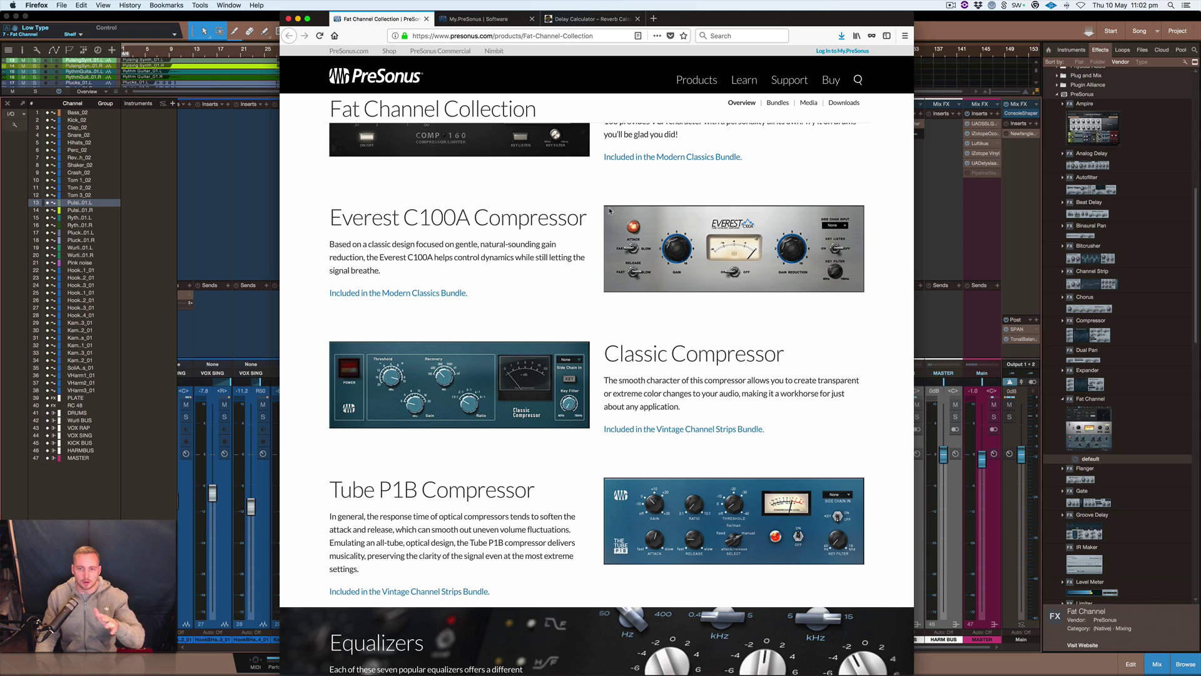
{"action": "scroll", "coordinate": [610, 211], "scroll_direction": "up", "scroll_amount": 12}
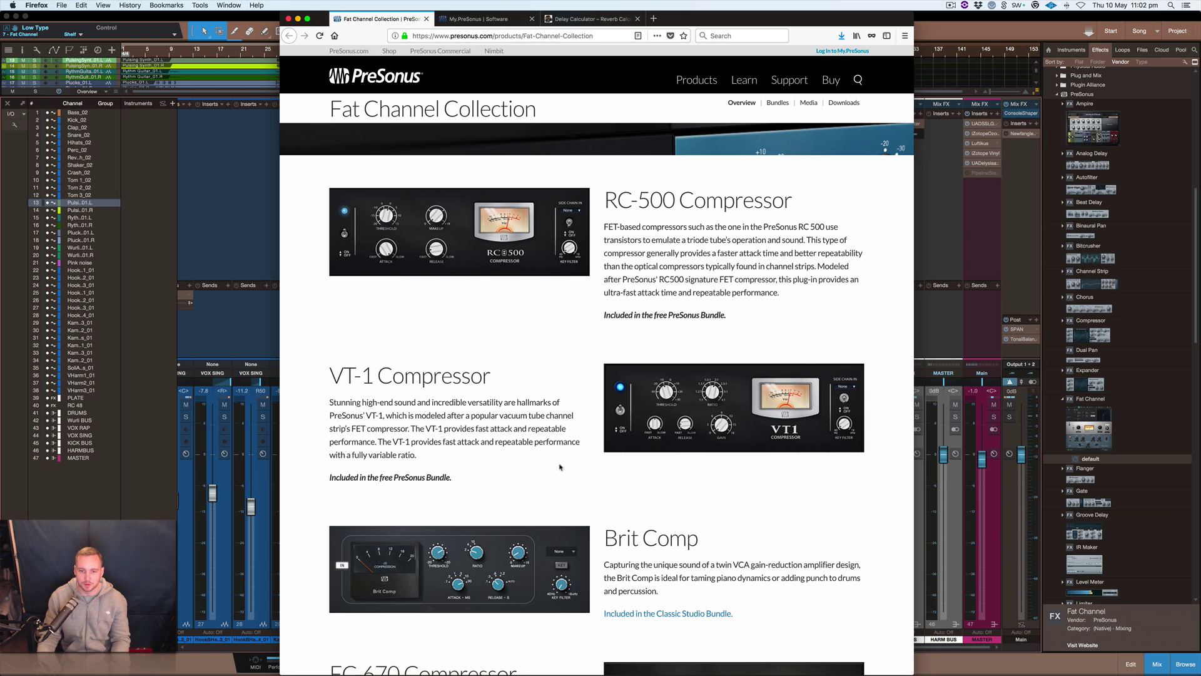
{"action": "scroll", "coordinate": [563, 464], "scroll_direction": "down", "scroll_amount": 1}
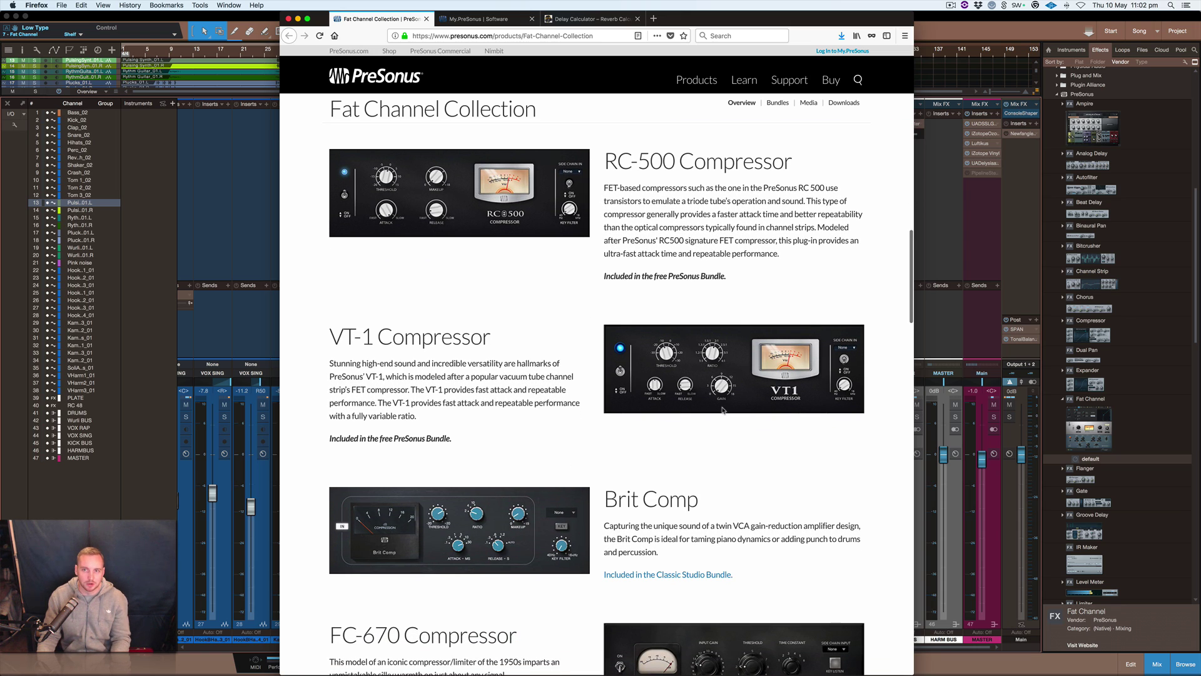
{"action": "left_click", "coordinate": [298, 18]}
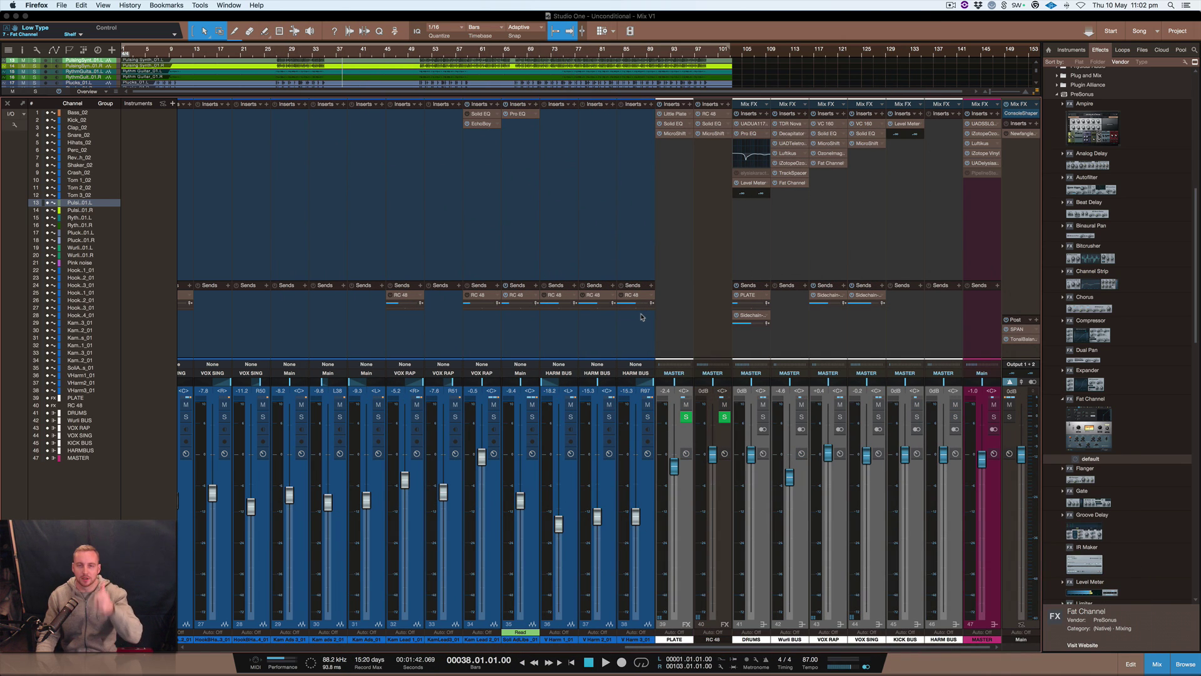